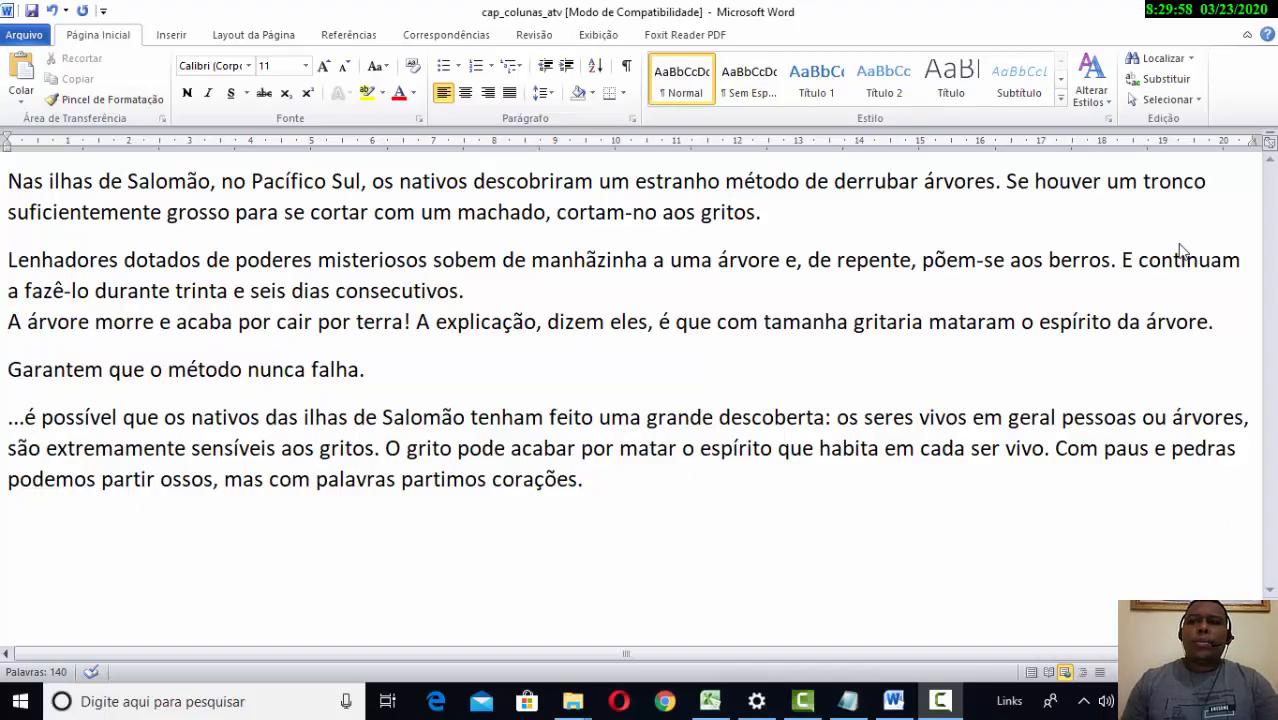
left_click(1160, 99)
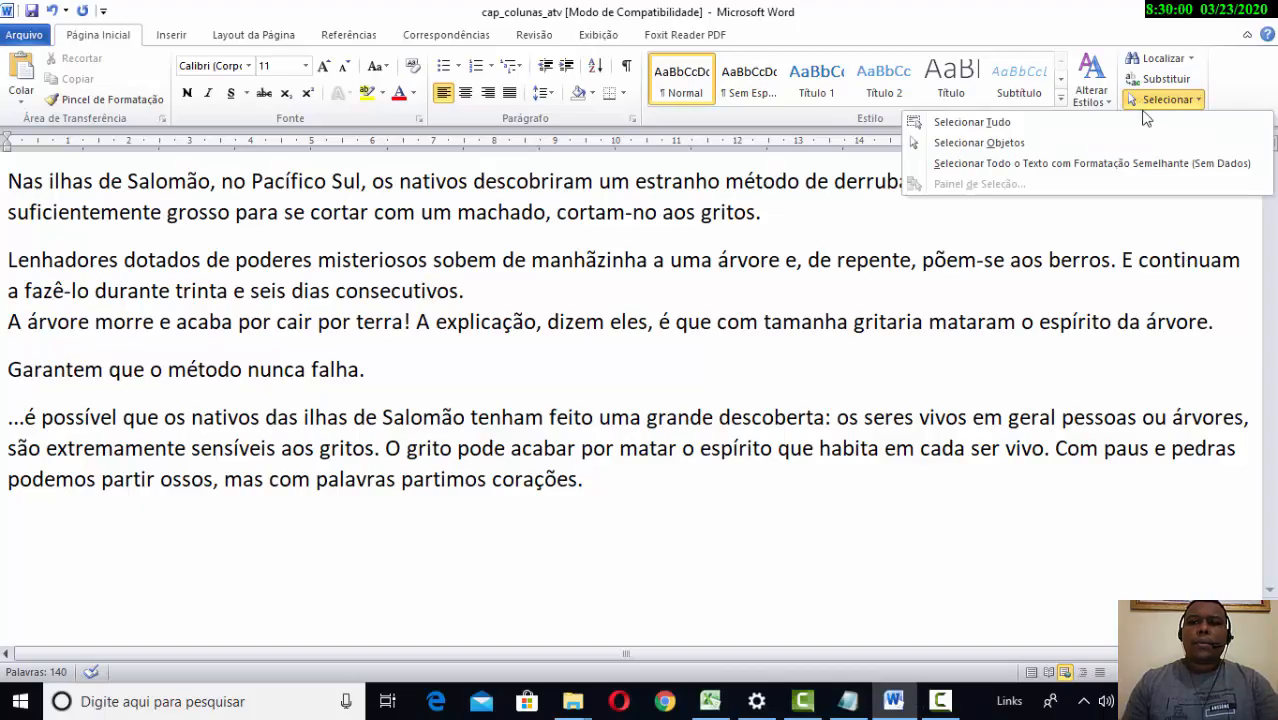
left_click(970, 122)
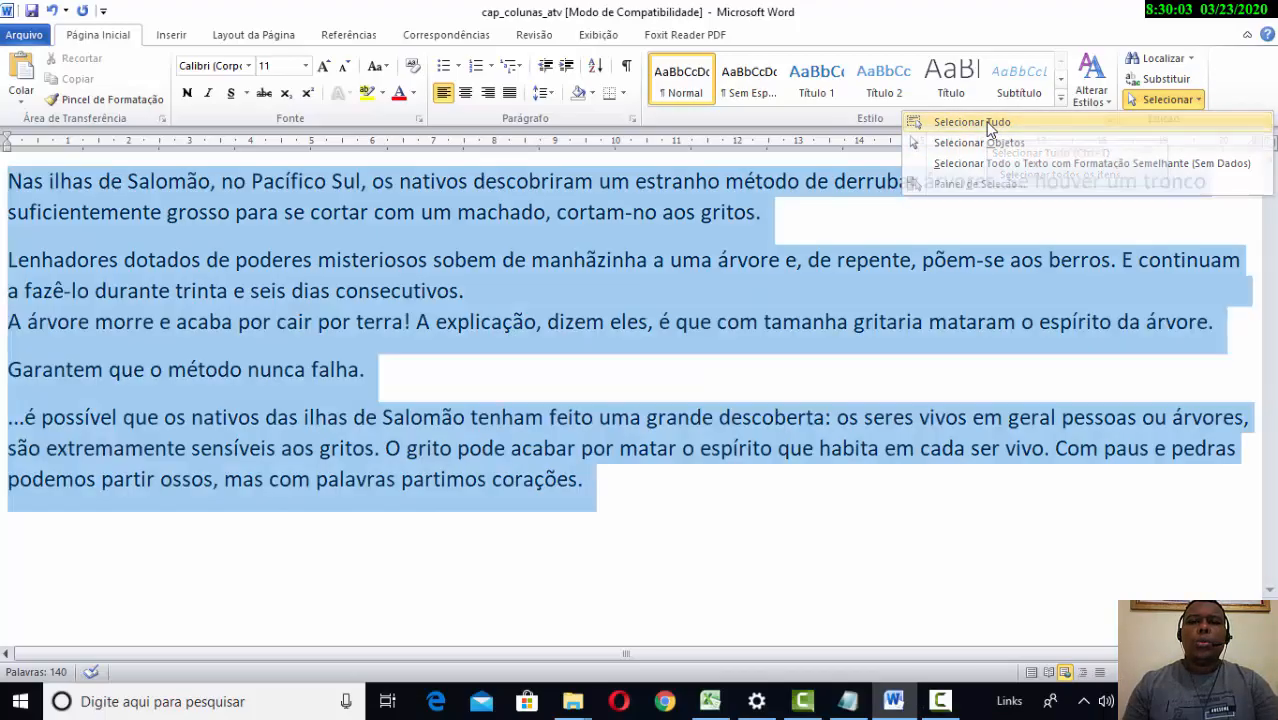
left_click(780, 474)
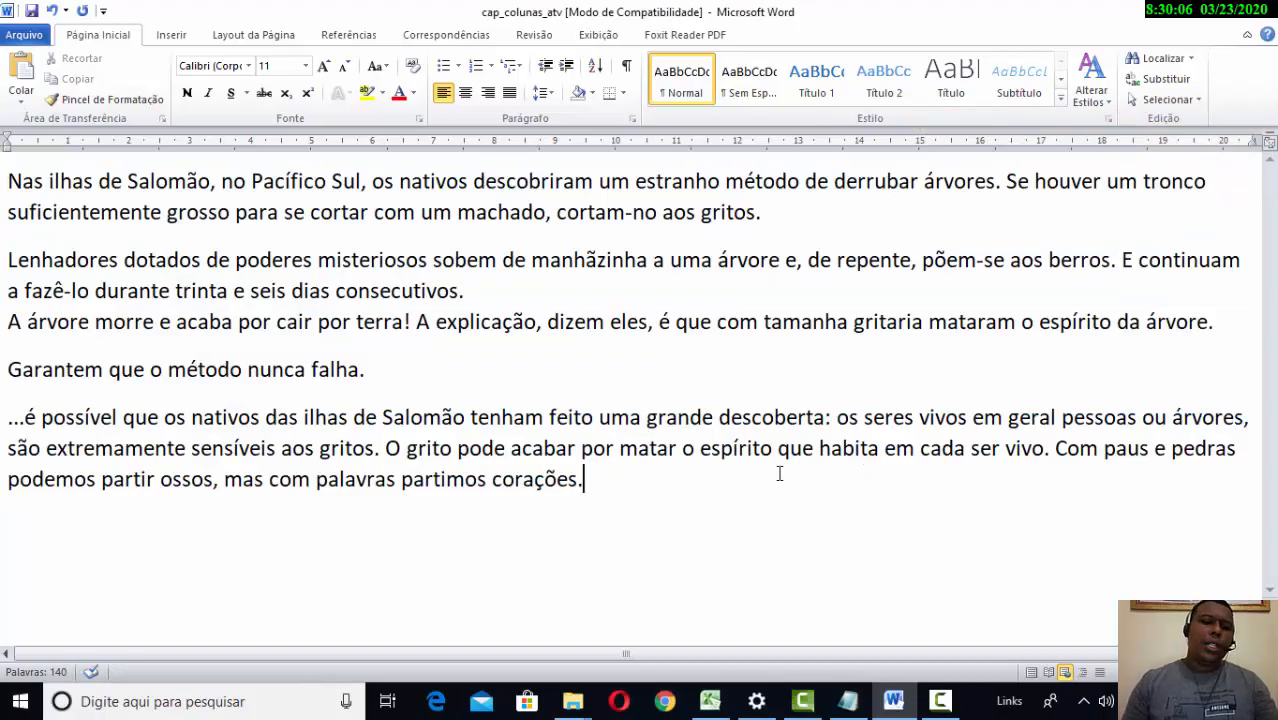
Step: Select the entire document text and lay it out in two columns
key("ctrl+t")
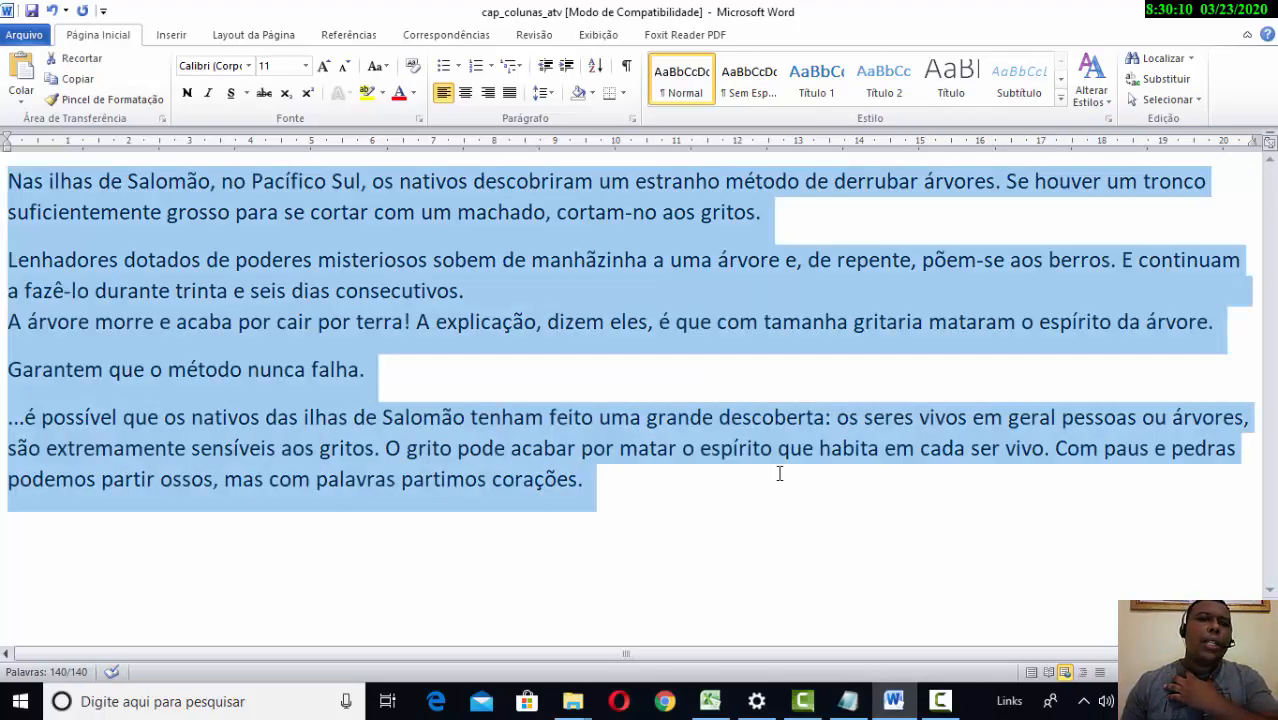
left_click(262, 41)
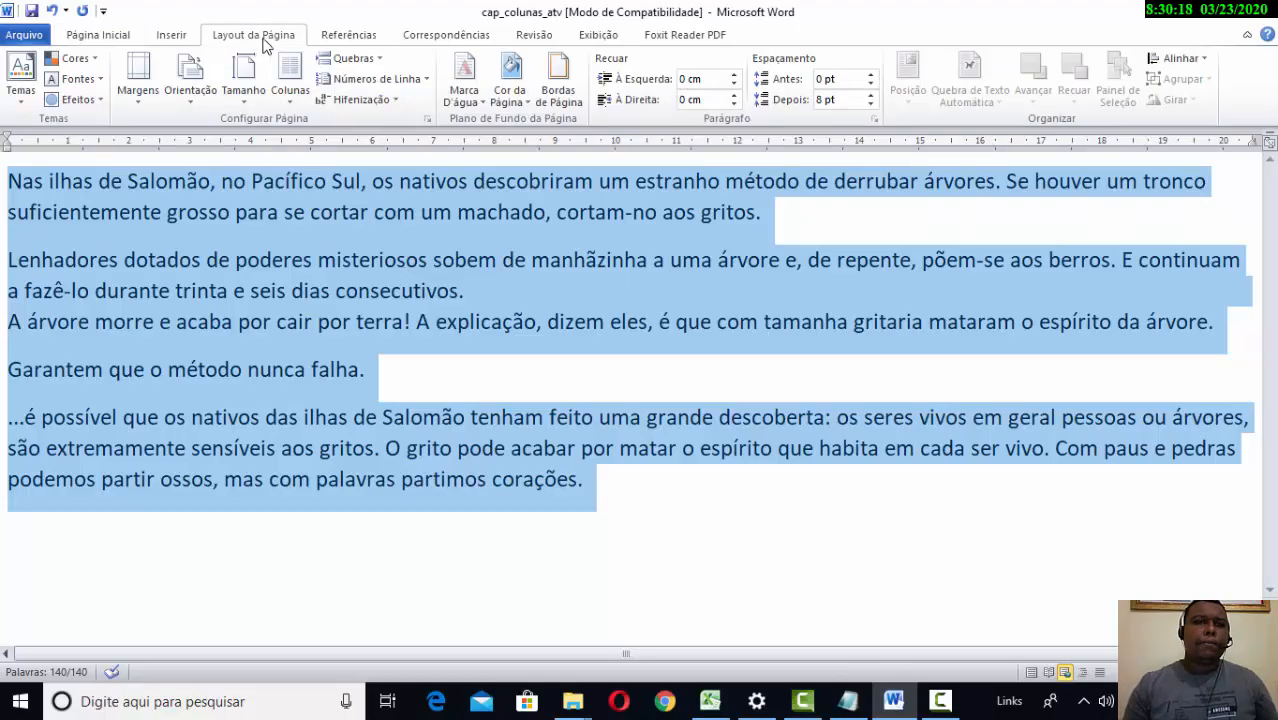
left_click(282, 103)
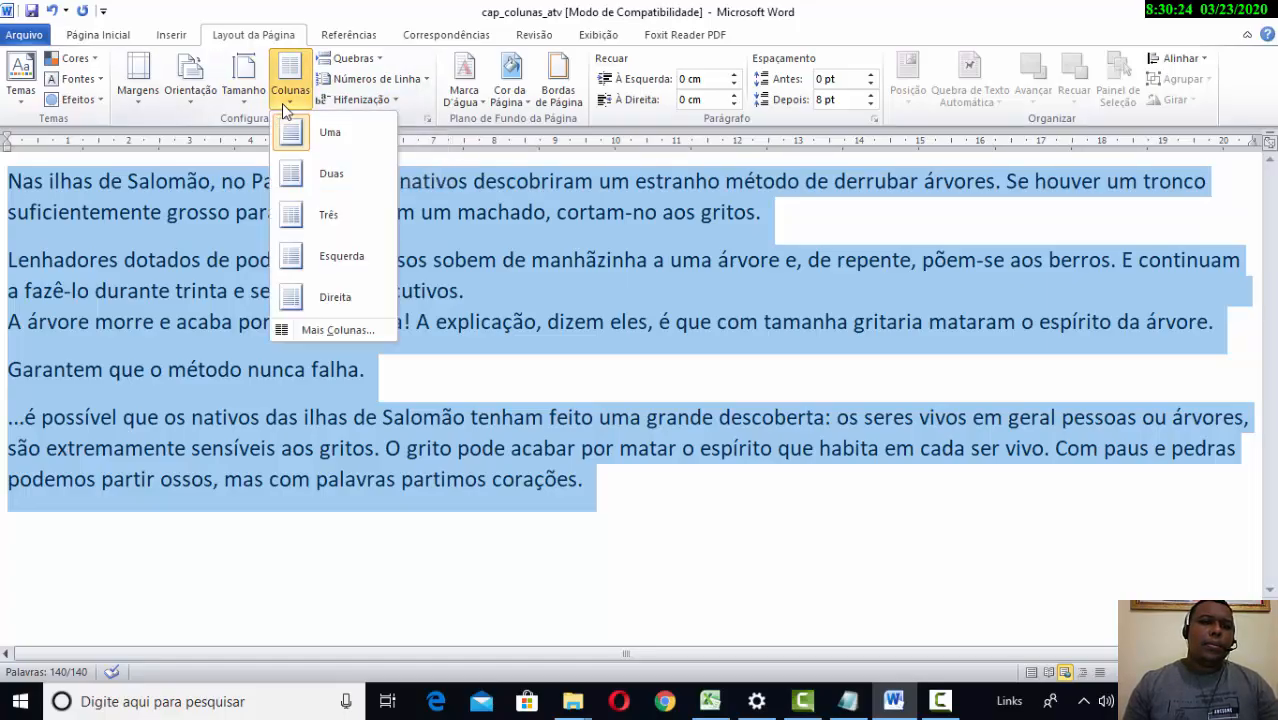
left_click(282, 103)
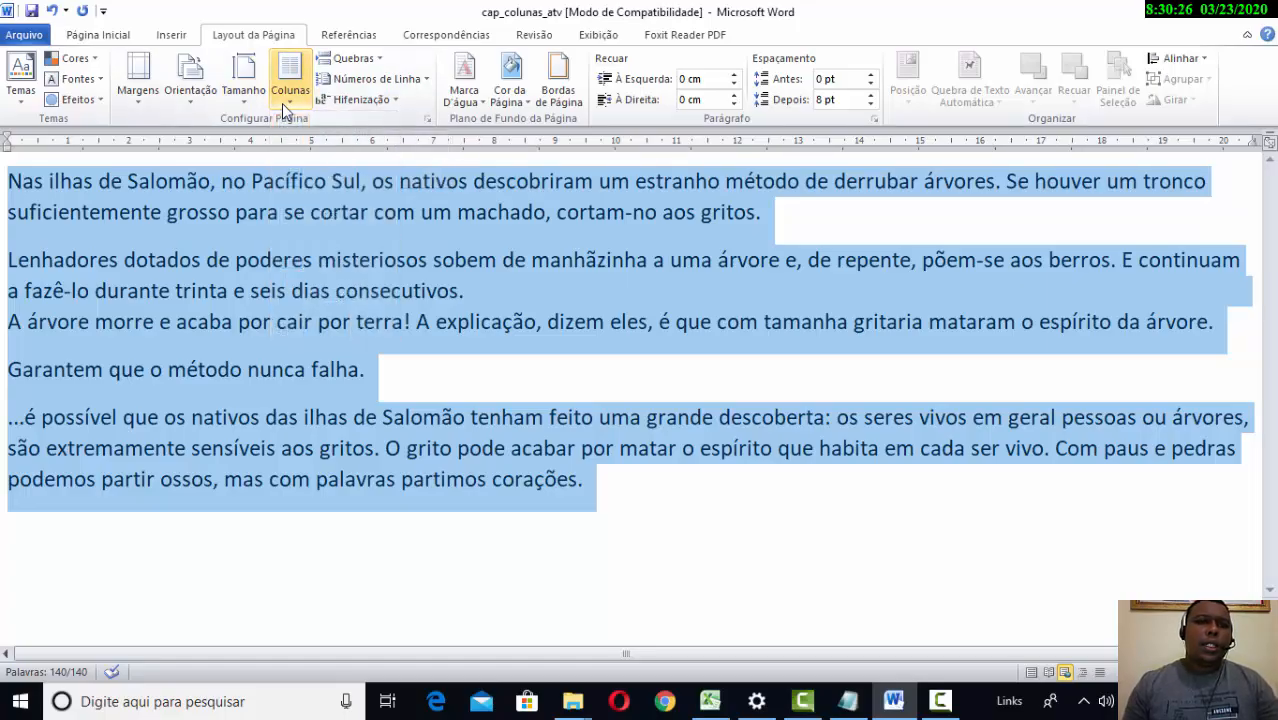
left_click(282, 103)
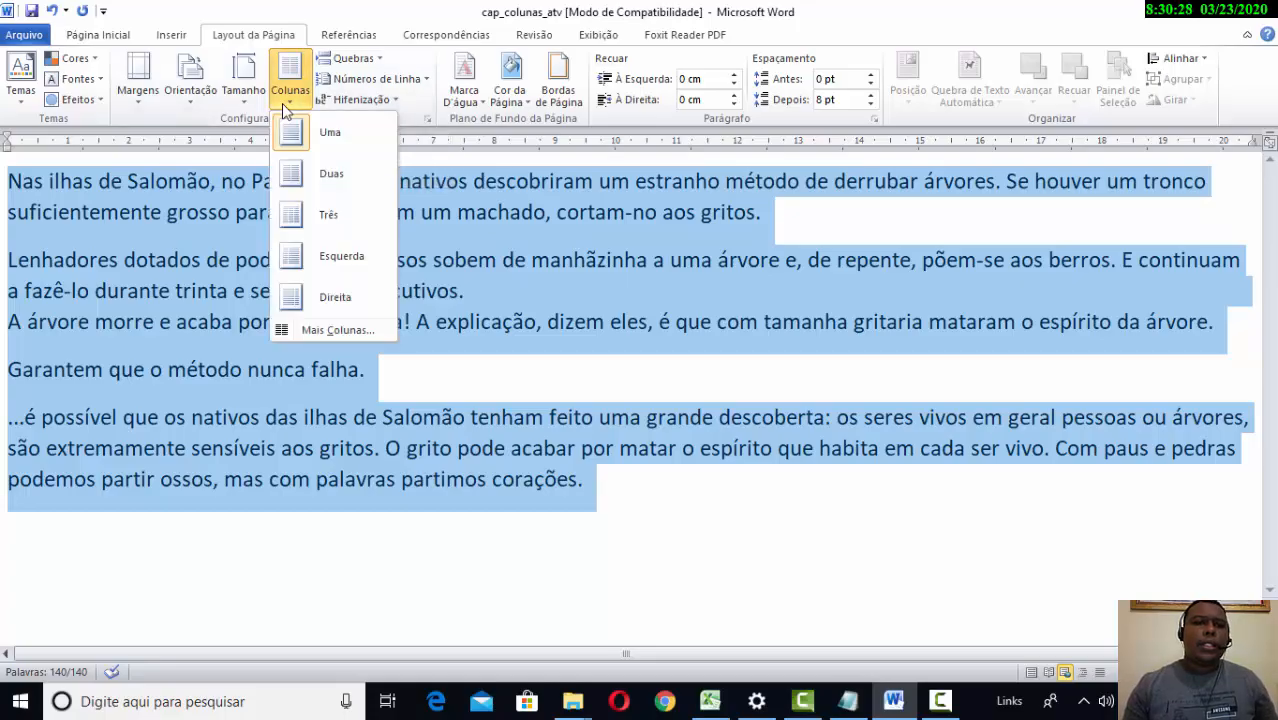
left_click(334, 175)
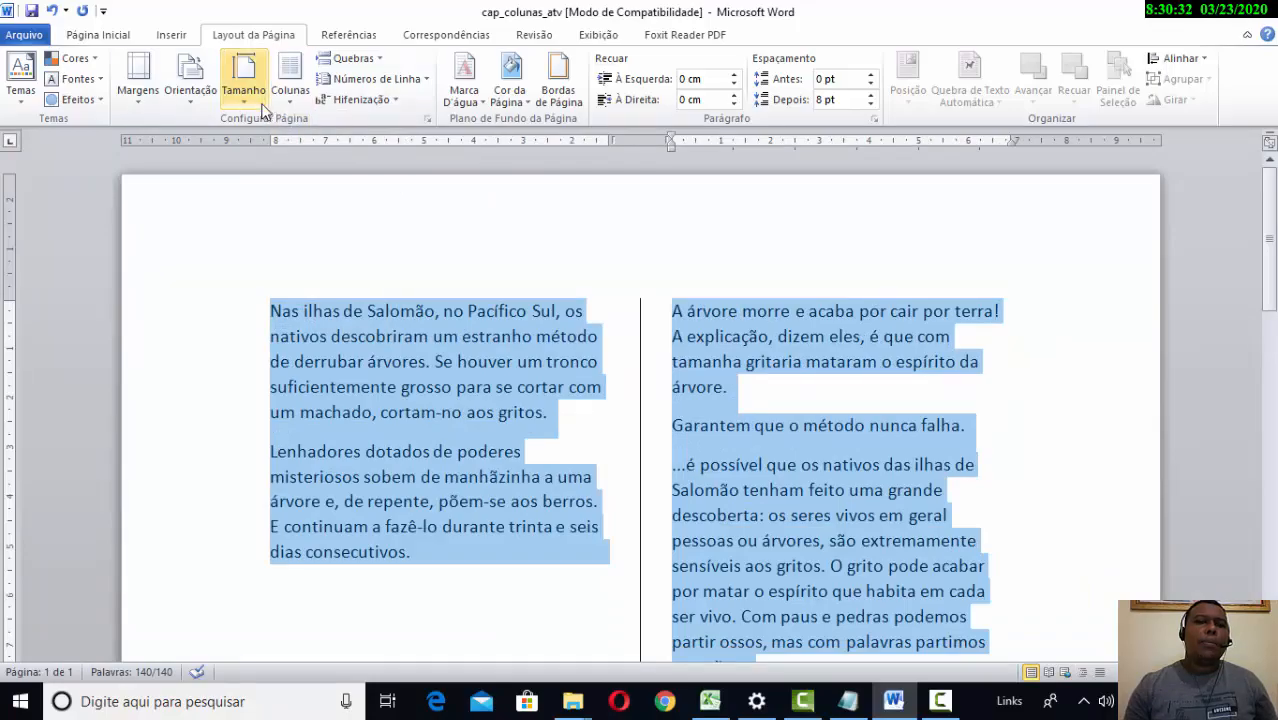
Step: Turn off the line between the two columns for the selected text
left_click(289, 101)
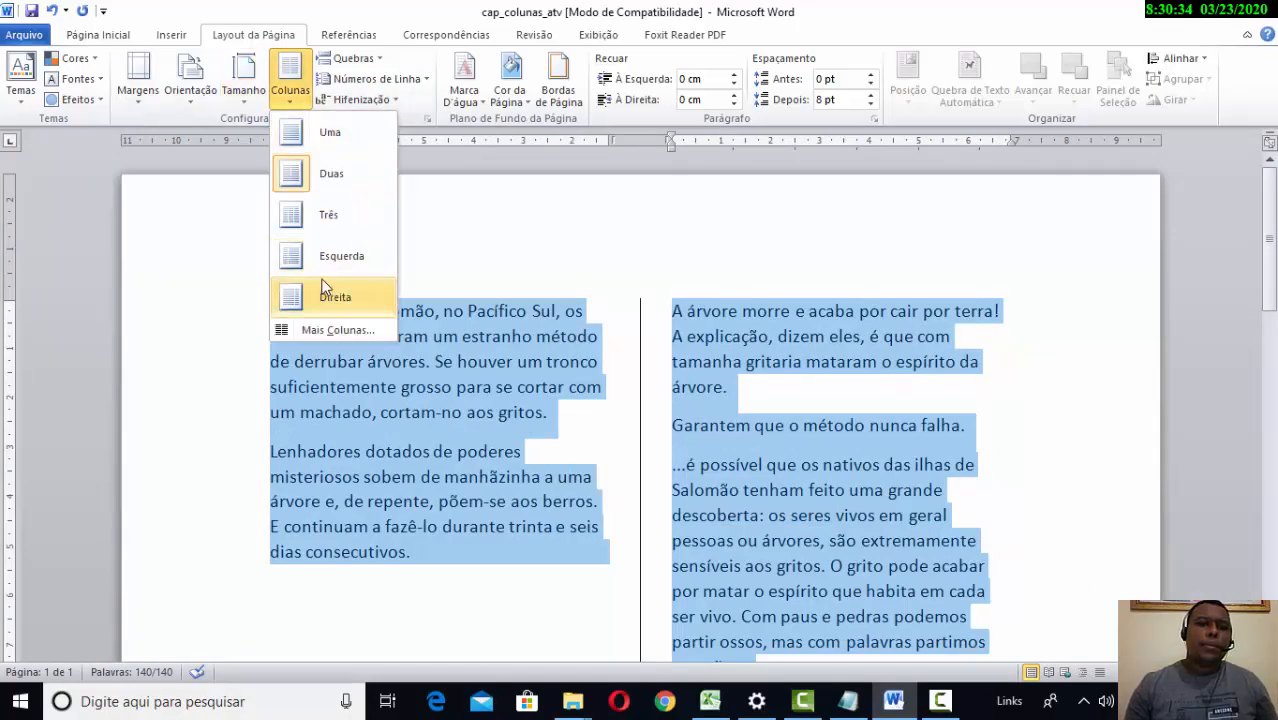
left_click(340, 330)
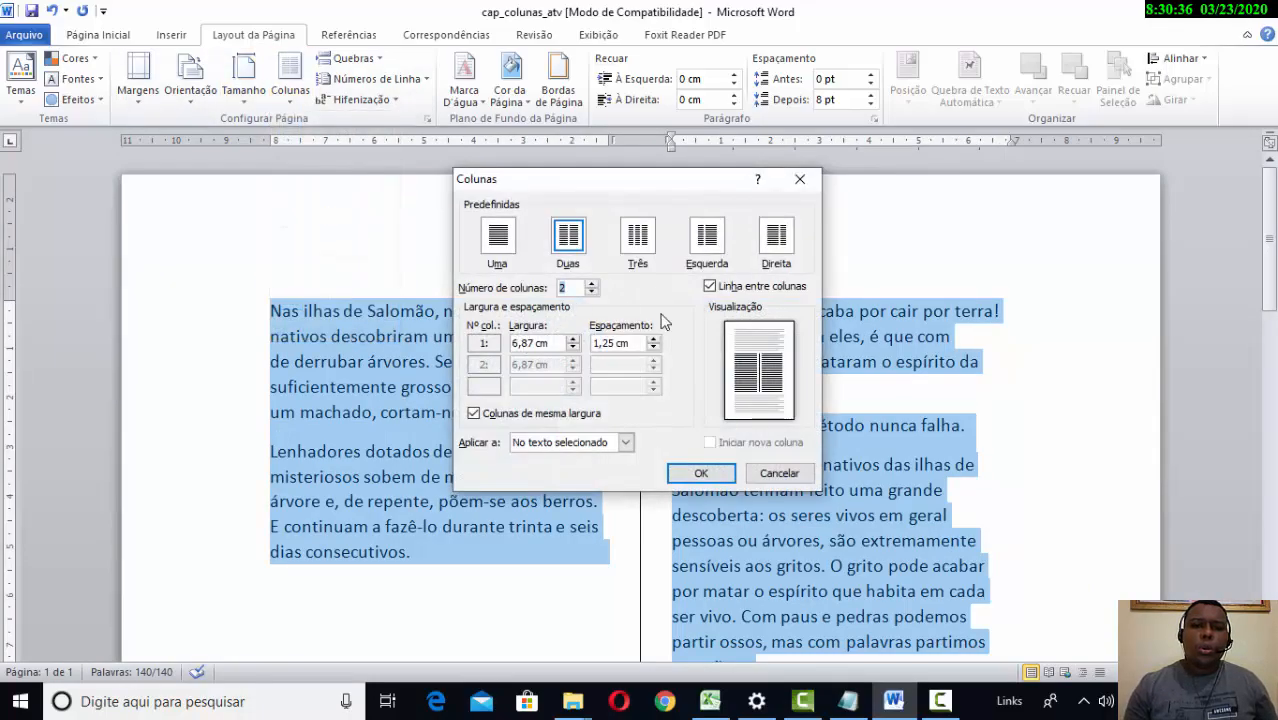
left_click(711, 286)
left_click(700, 473)
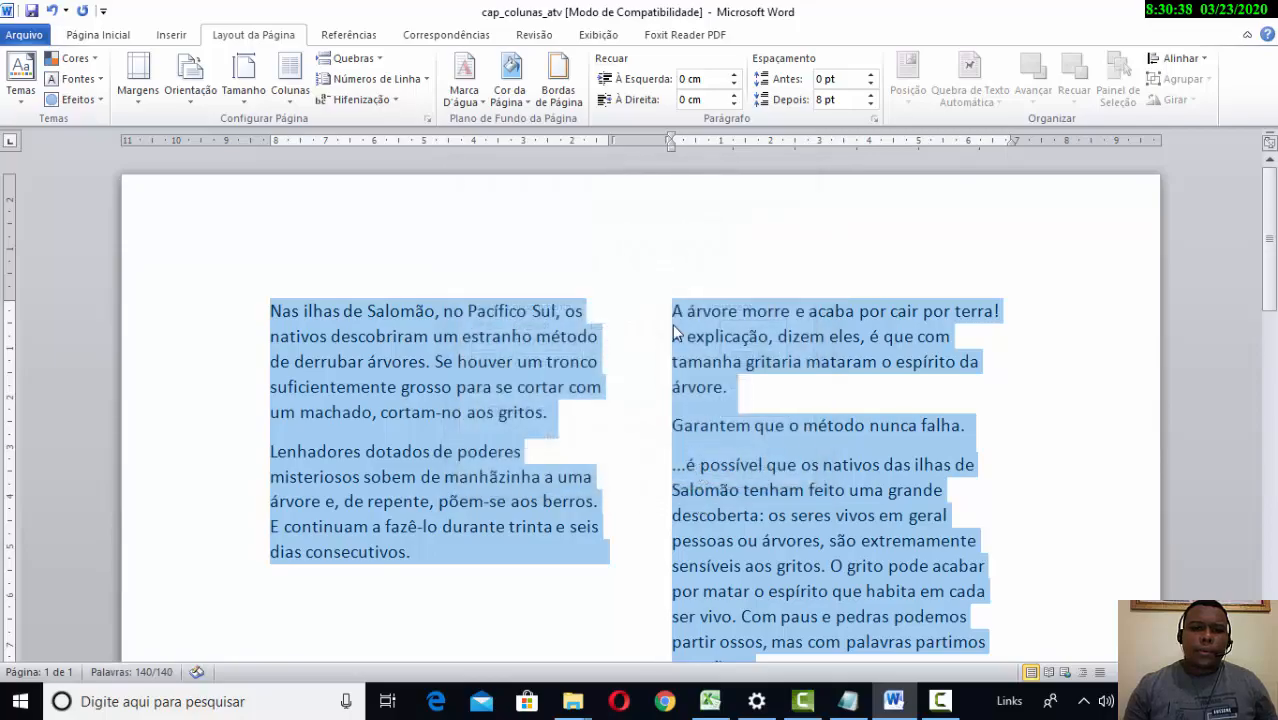
Step: Examine how the text is distributed across the two columns on the page
scroll(669, 309, "down", 3)
scroll(672, 318, "up", 2)
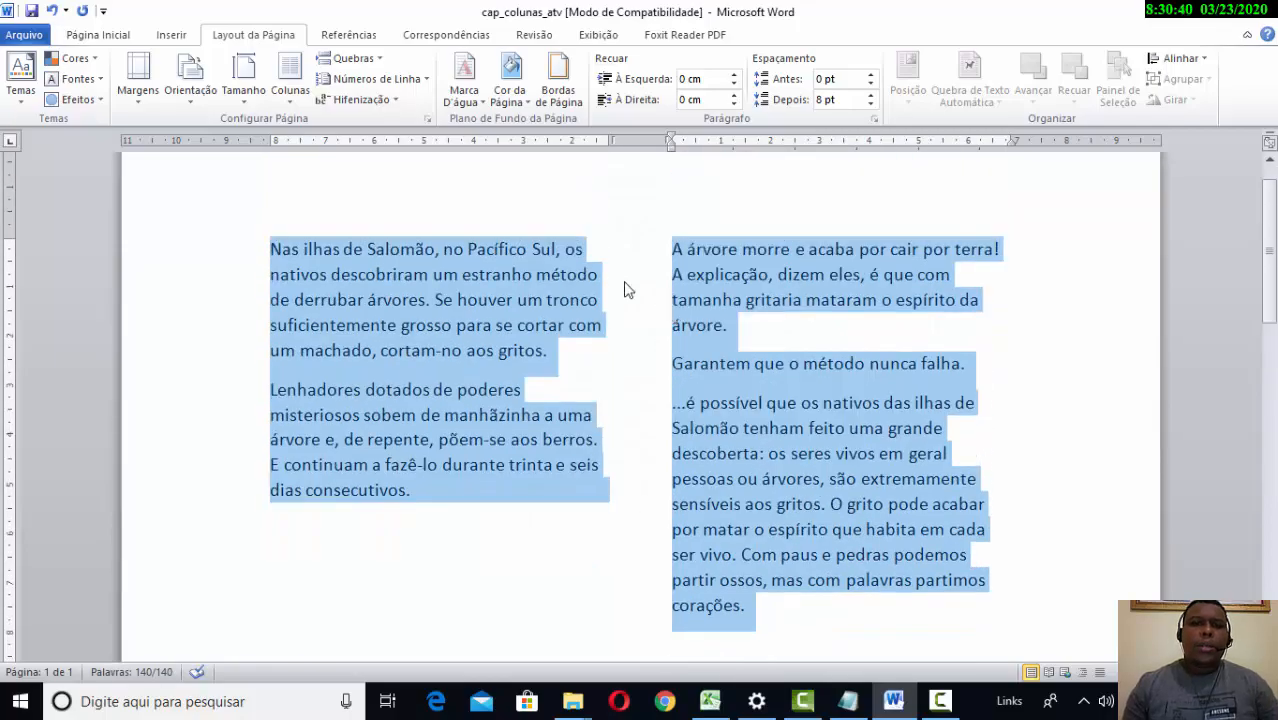
left_click(624, 290)
scroll(625, 282, "up", 1)
scroll(631, 286, "down", 2)
scroll(651, 349, "up", 1)
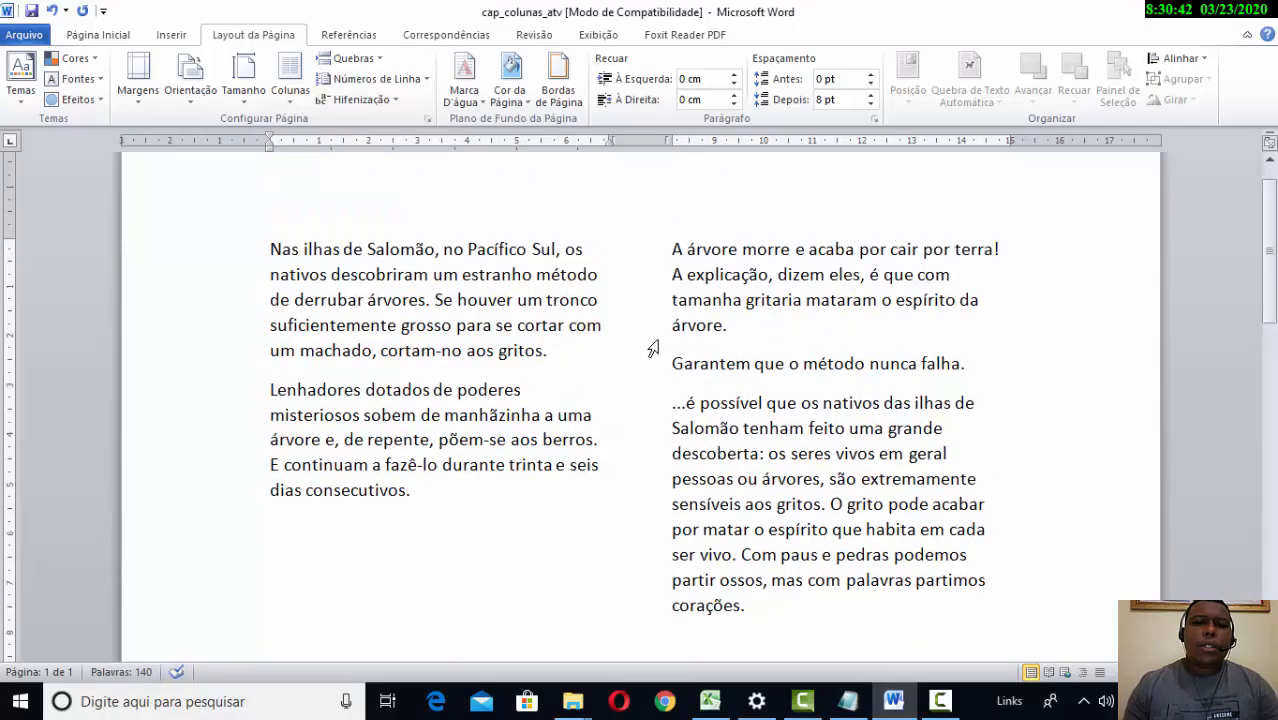
scroll(650, 347, "down", 2)
scroll(651, 348, "up", 2)
scroll(646, 348, "down", 3)
scroll(646, 346, "up", 3)
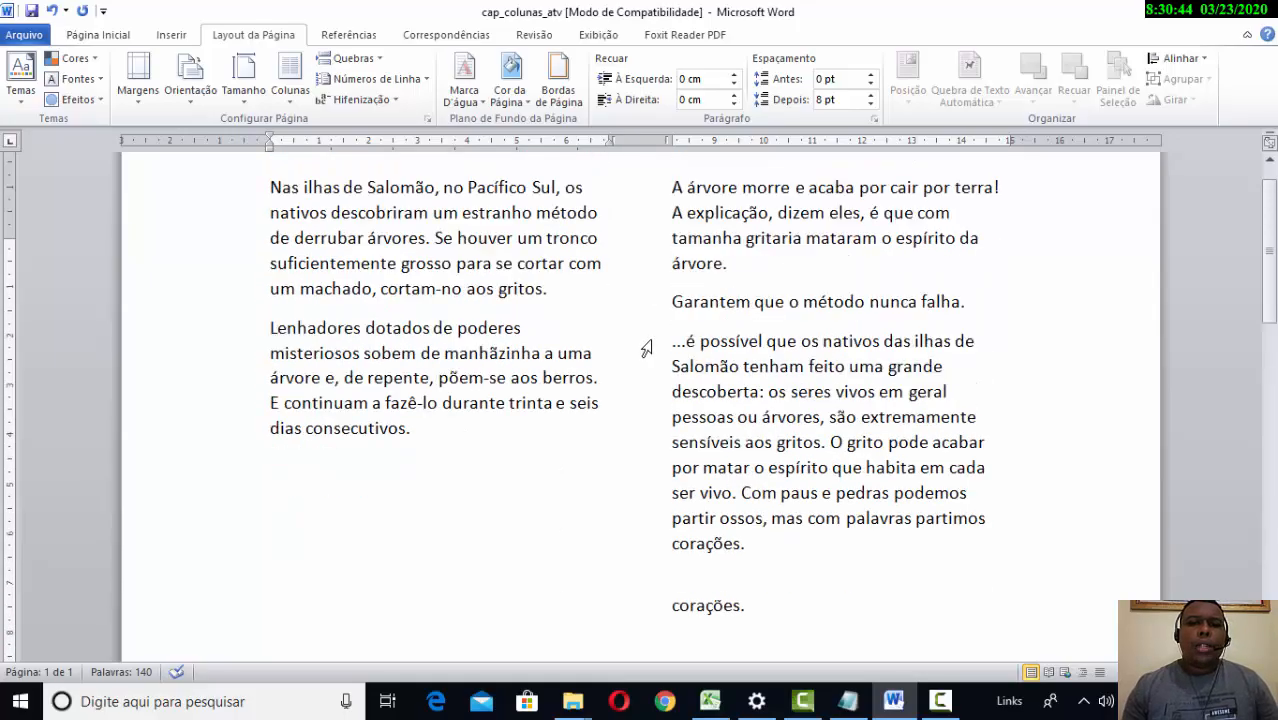
Step: Delete the column break after "dias consecutivos." at the end of the first column's text
scroll(644, 360, "down", 2)
scroll(646, 369, "down", 2)
left_click(531, 363)
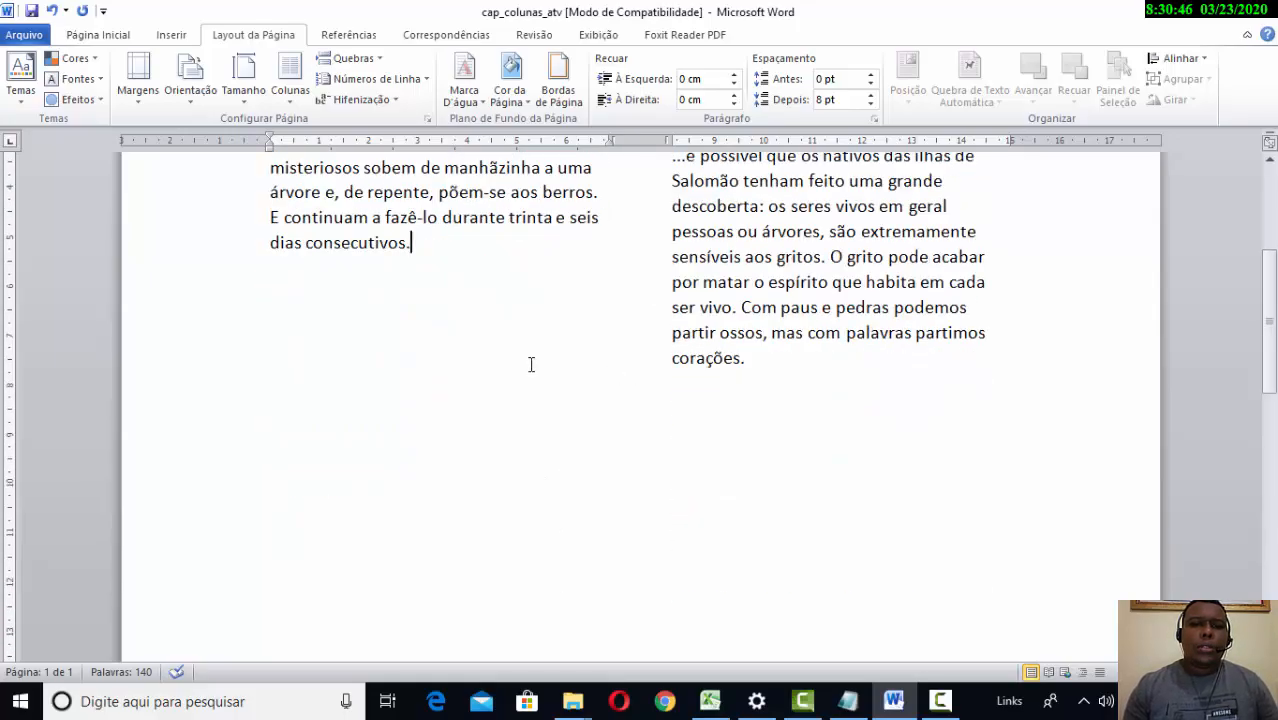
key("Delete")
scroll(540, 340, "up", 5)
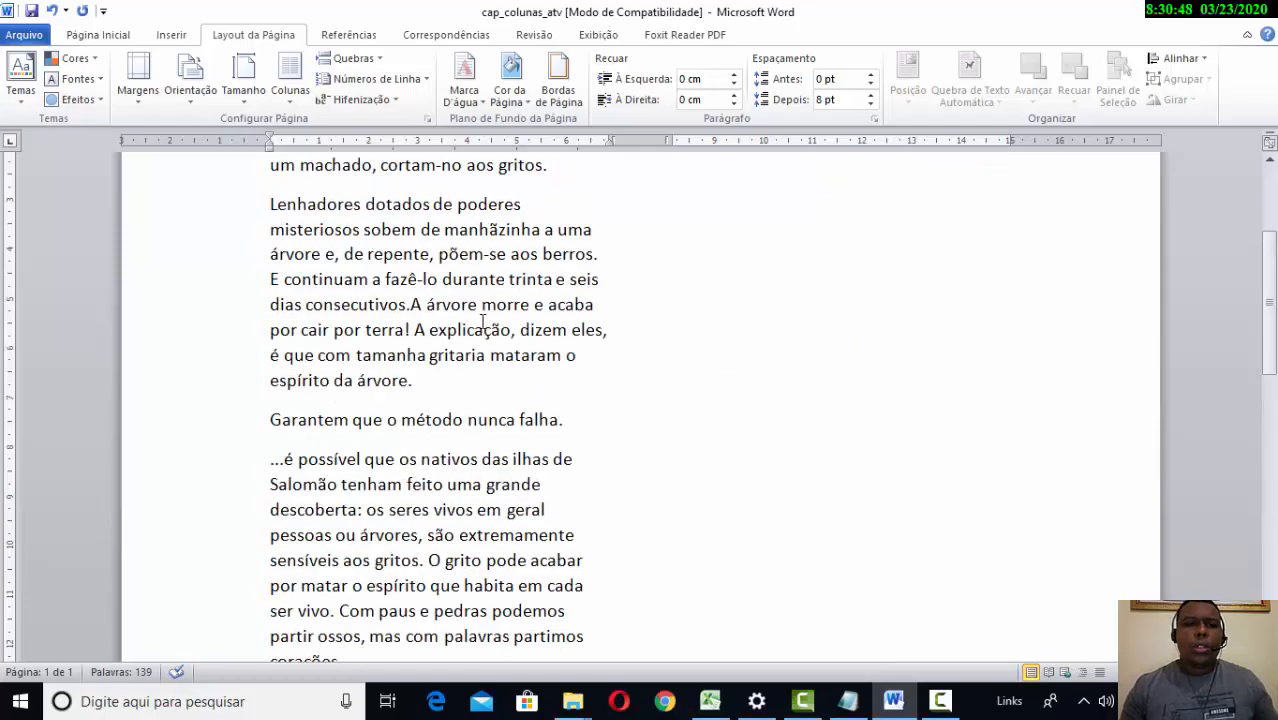
scroll(540, 325, "down", 3)
scroll(560, 300, "up", 2)
scroll(584, 277, "down", 10)
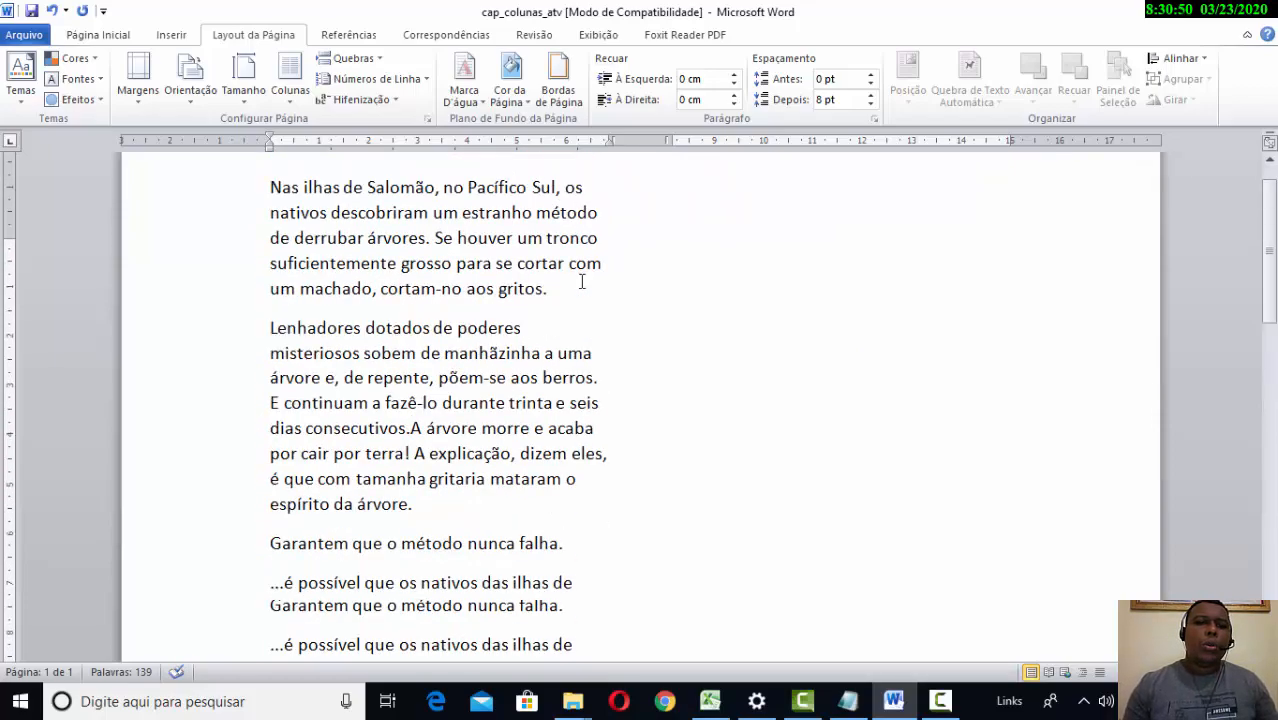
scroll(593, 294, "up", 9)
scroll(597, 315, "down", 2)
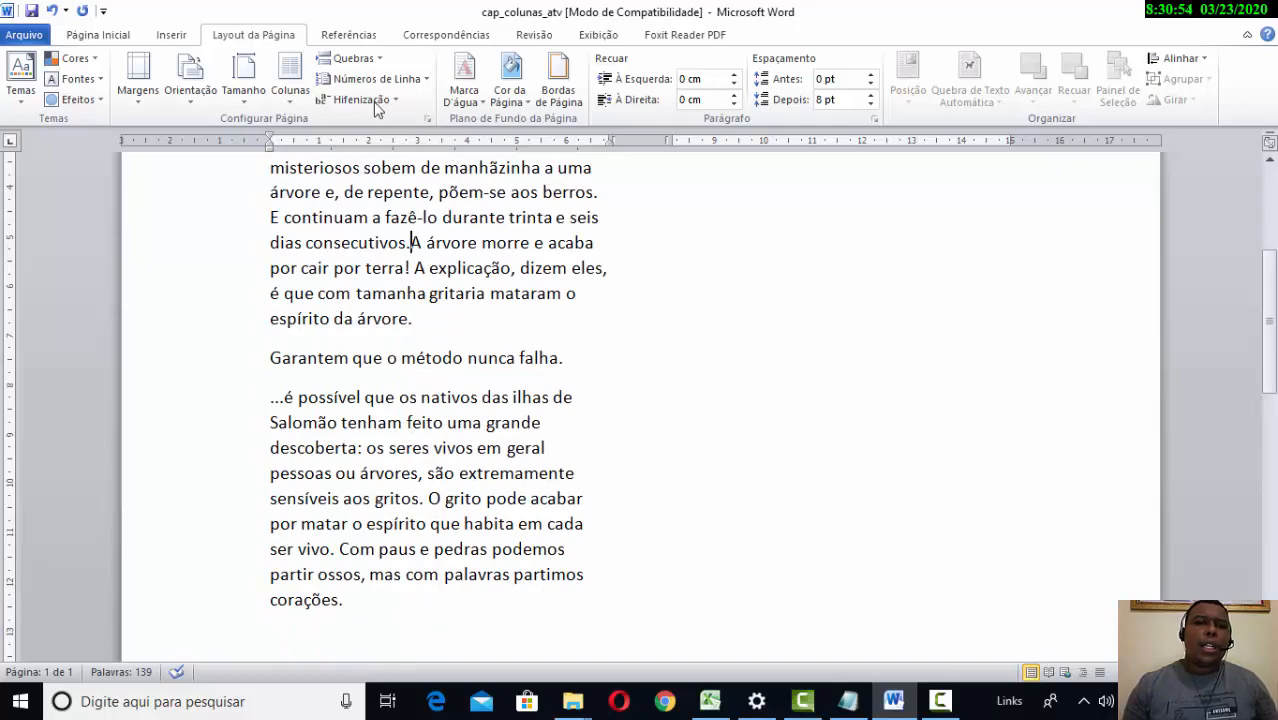
Step: Insert a column break between "dias consecutivos." and "A árvore morre" so the following text starts in the second column
left_click(355, 62)
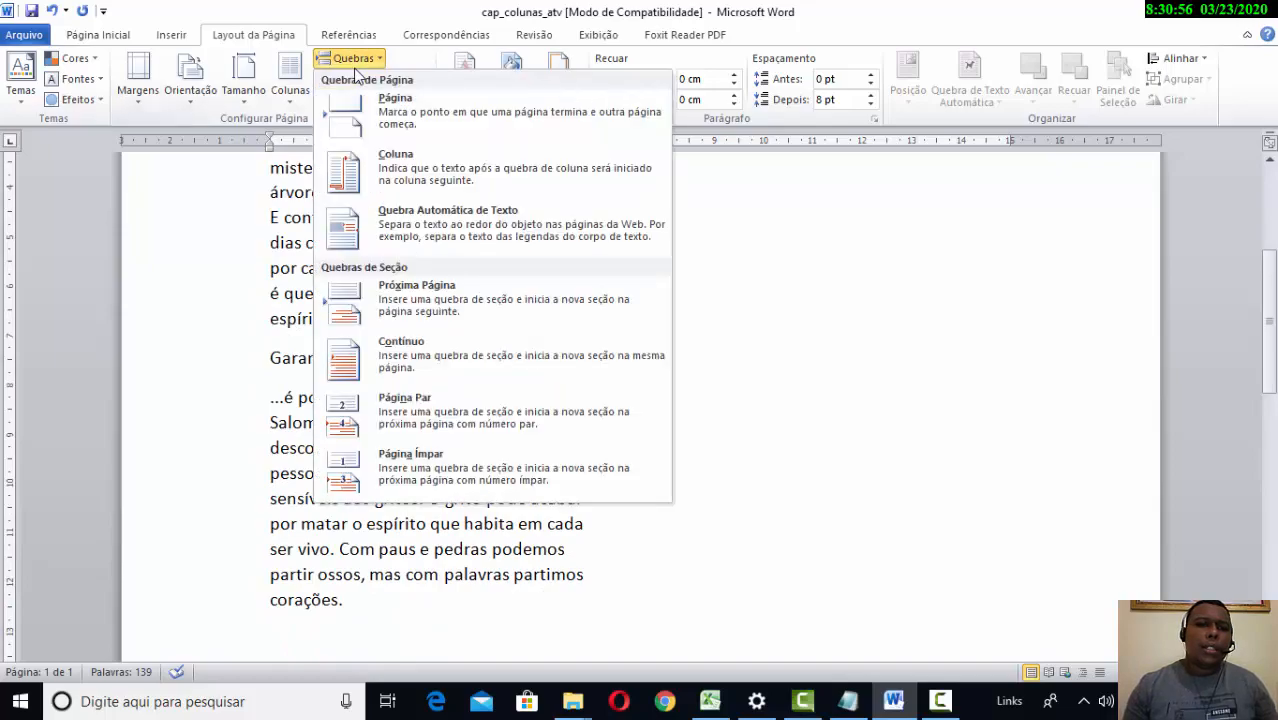
left_click(355, 64)
scroll(500, 288, "up", 3)
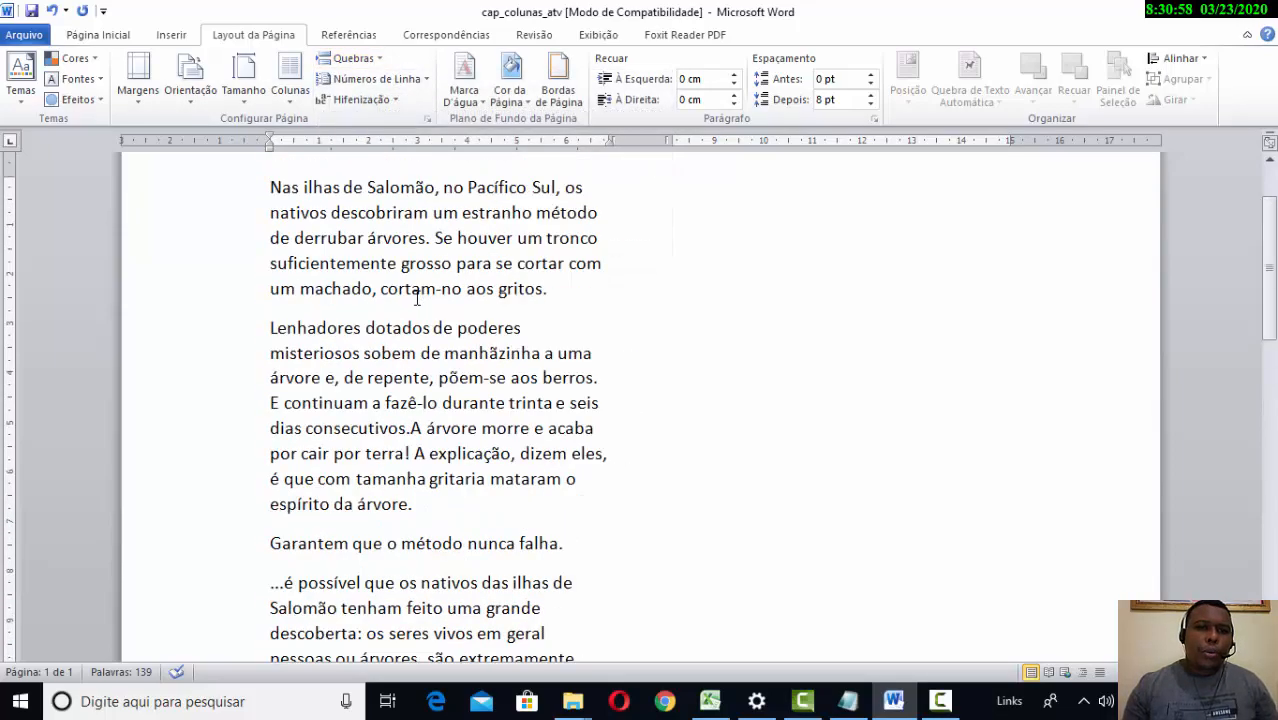
scroll(406, 393, "down", 2)
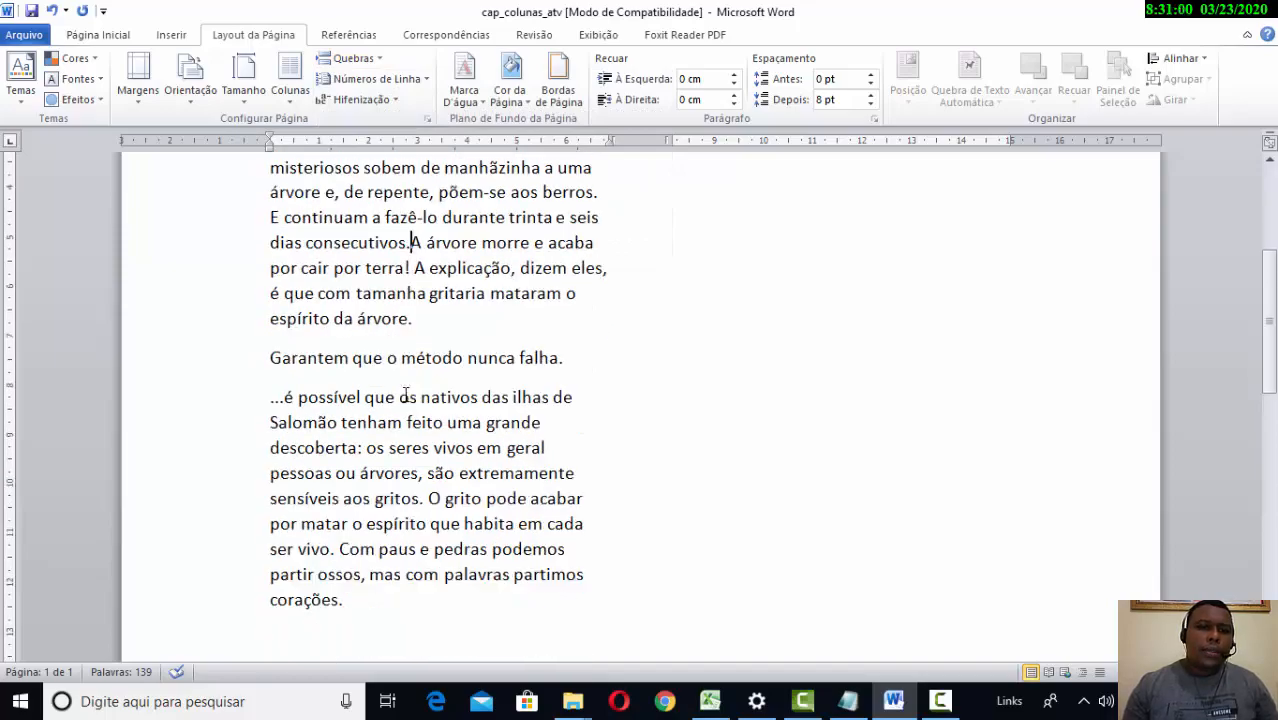
left_click_drag(410, 243, 515, 524)
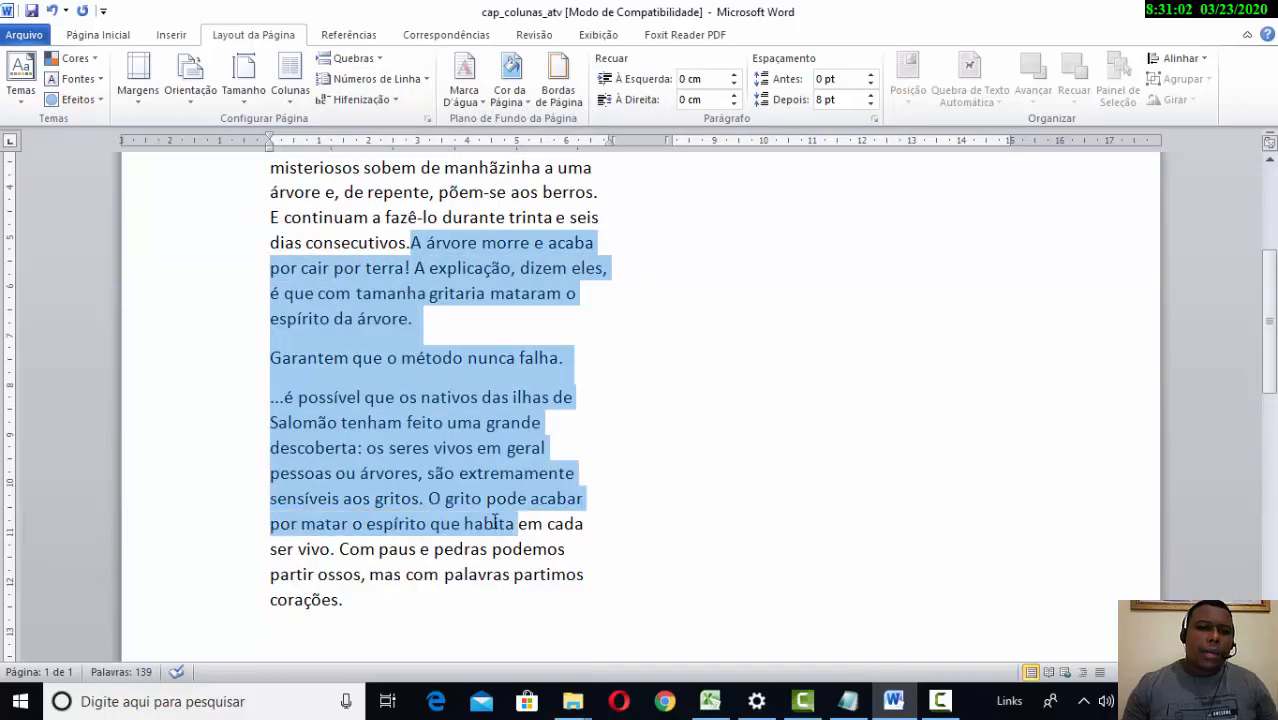
left_click(412, 244)
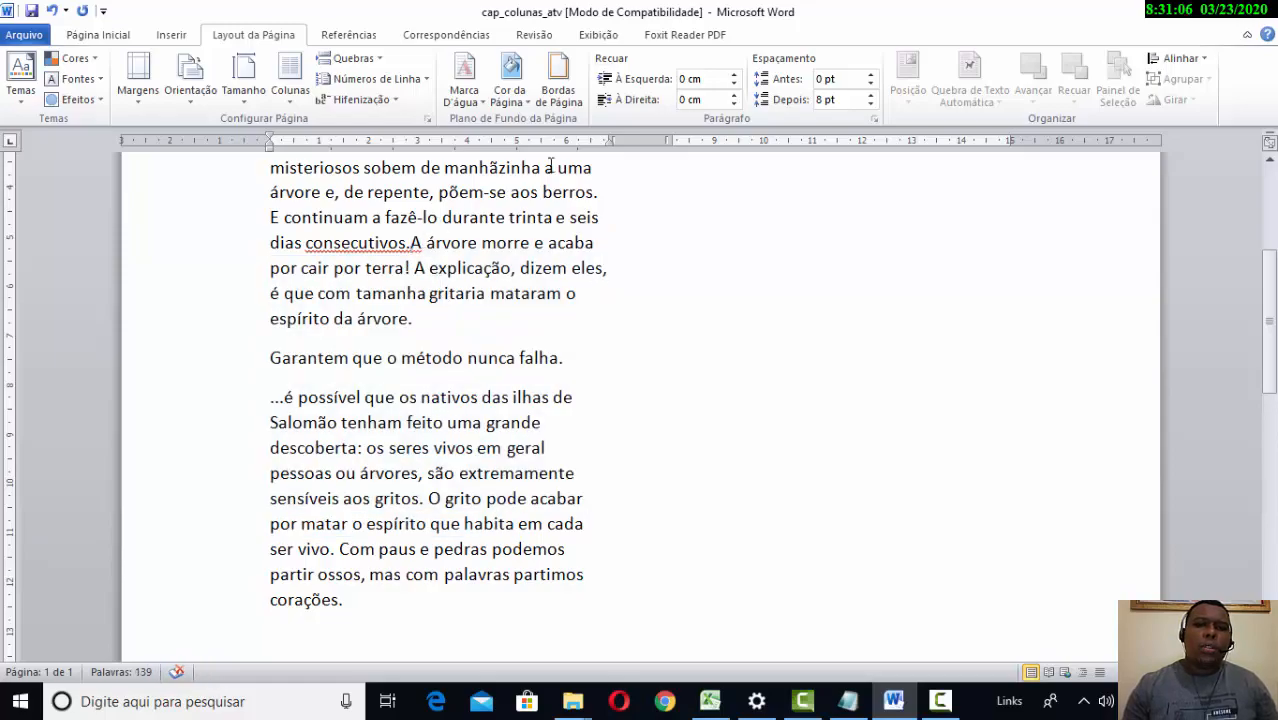
scroll(811, 298, "up", 3)
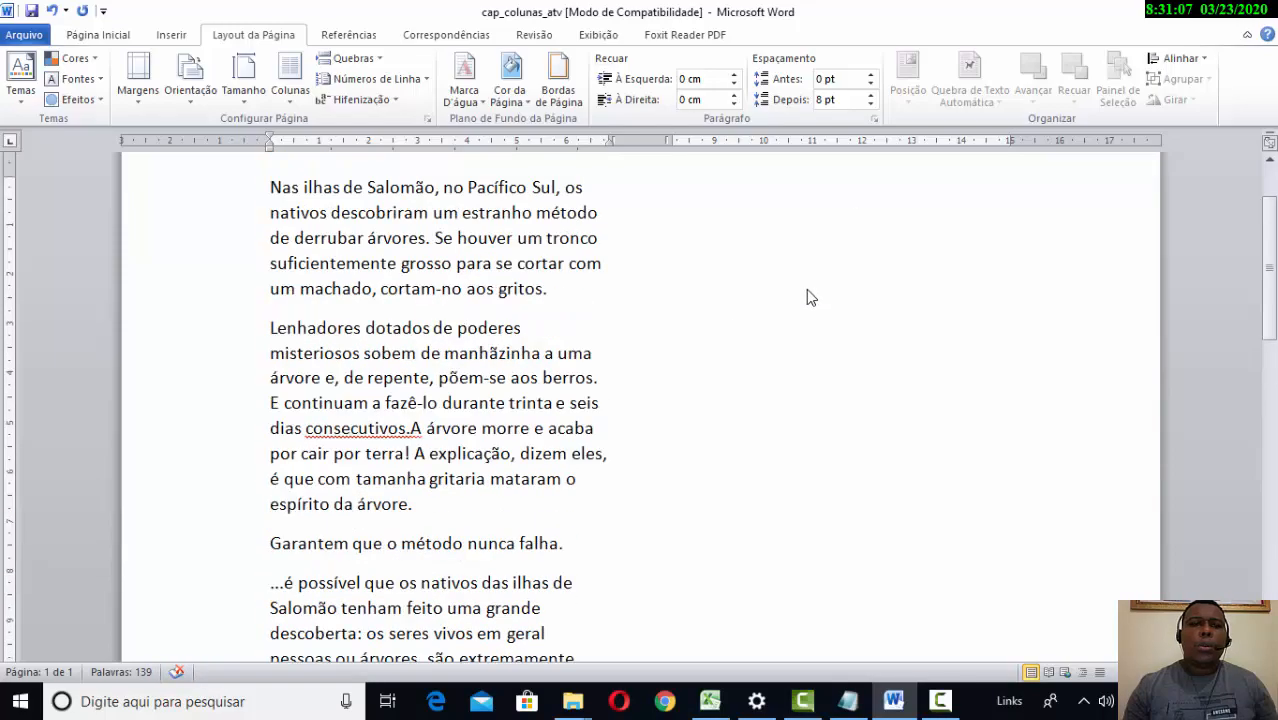
left_click(352, 60)
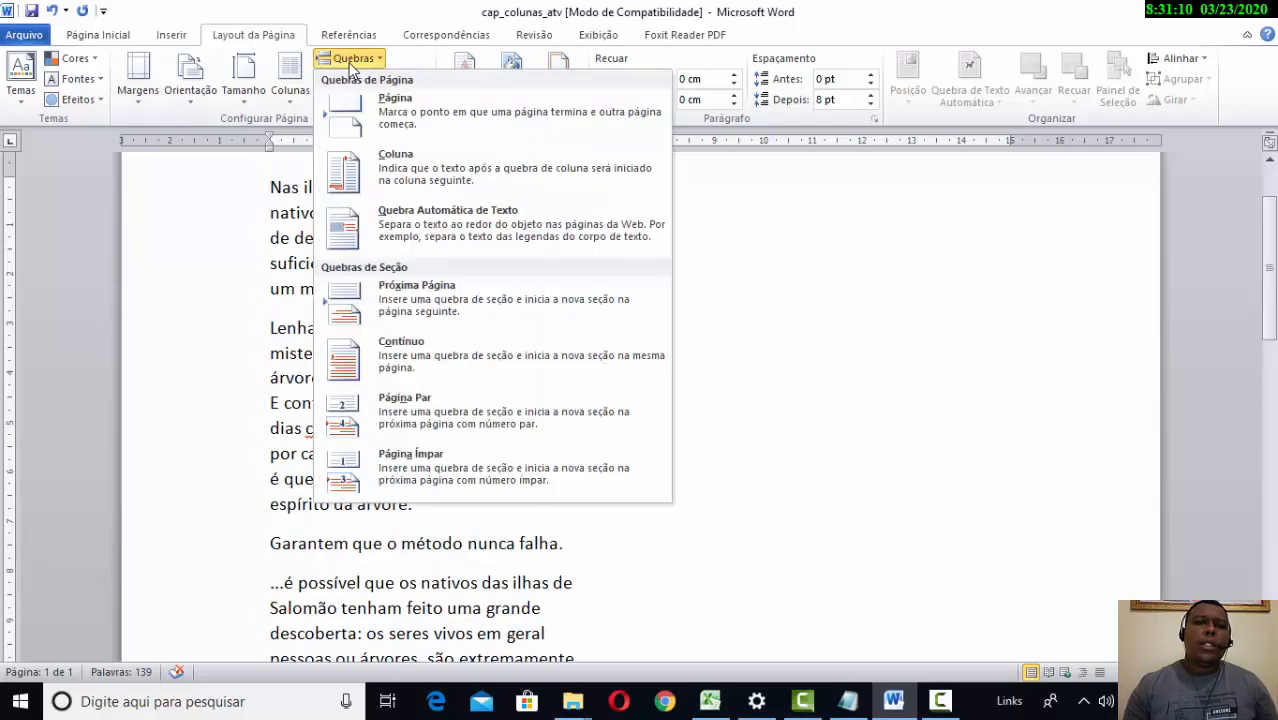
left_click(504, 184)
scroll(846, 341, "up", 1)
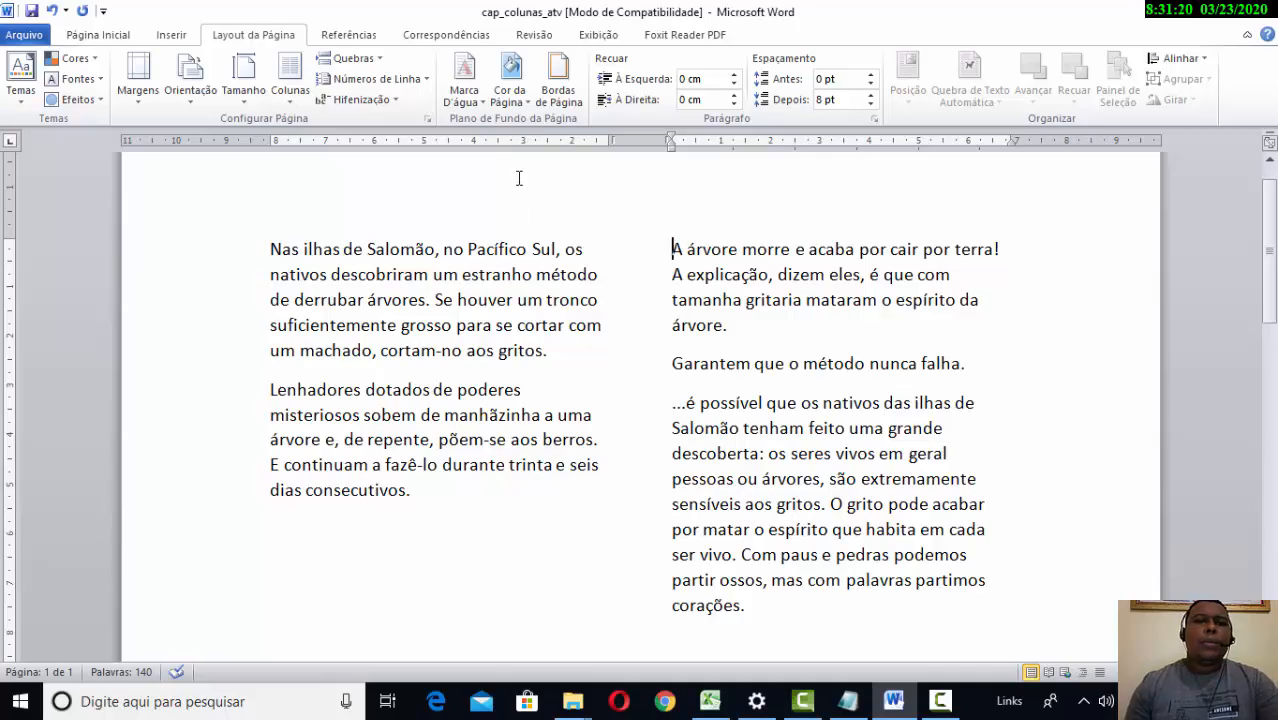
Step: Add a line between the two columns, applied to the whole document
left_click(290, 88)
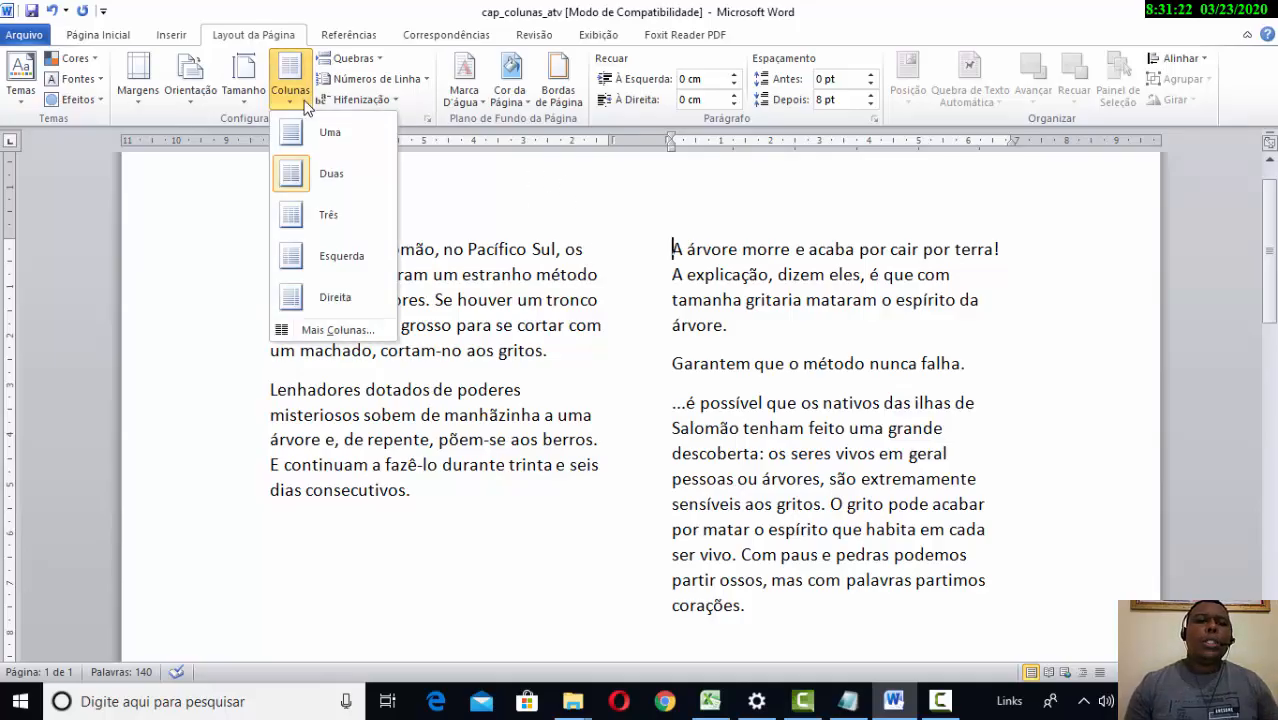
left_click(338, 326)
left_click(748, 288)
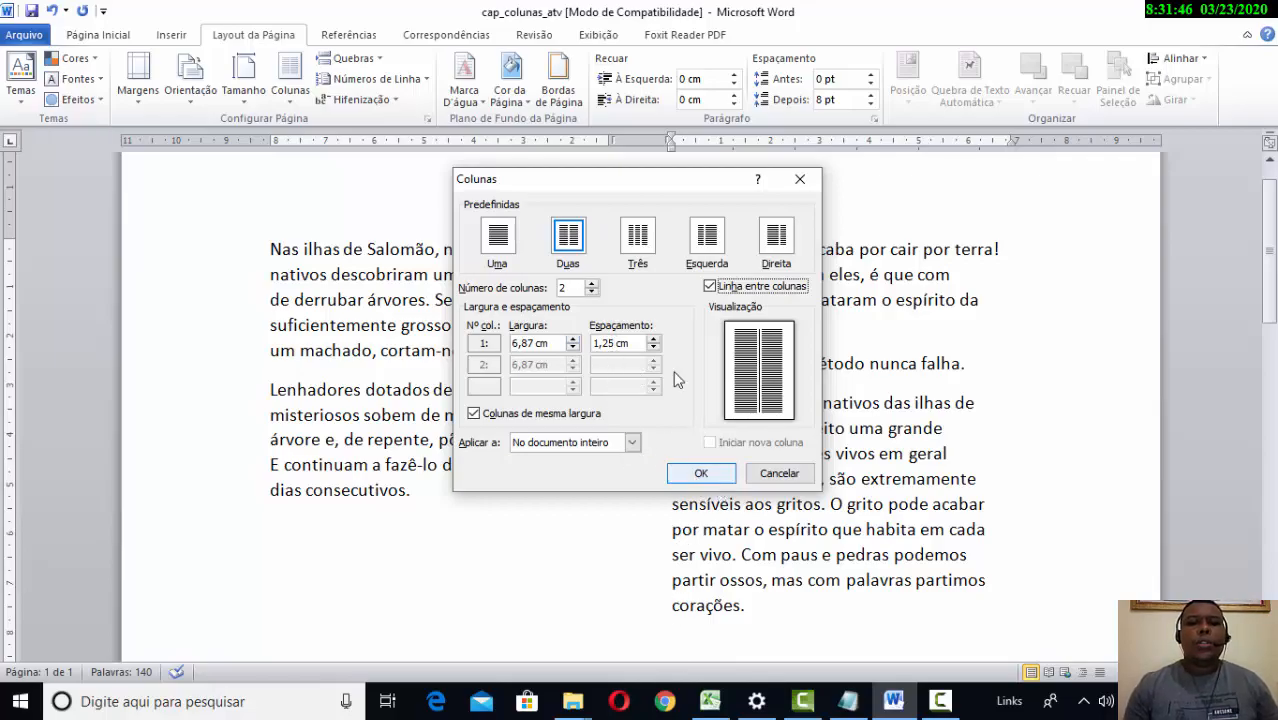
left_click(701, 474)
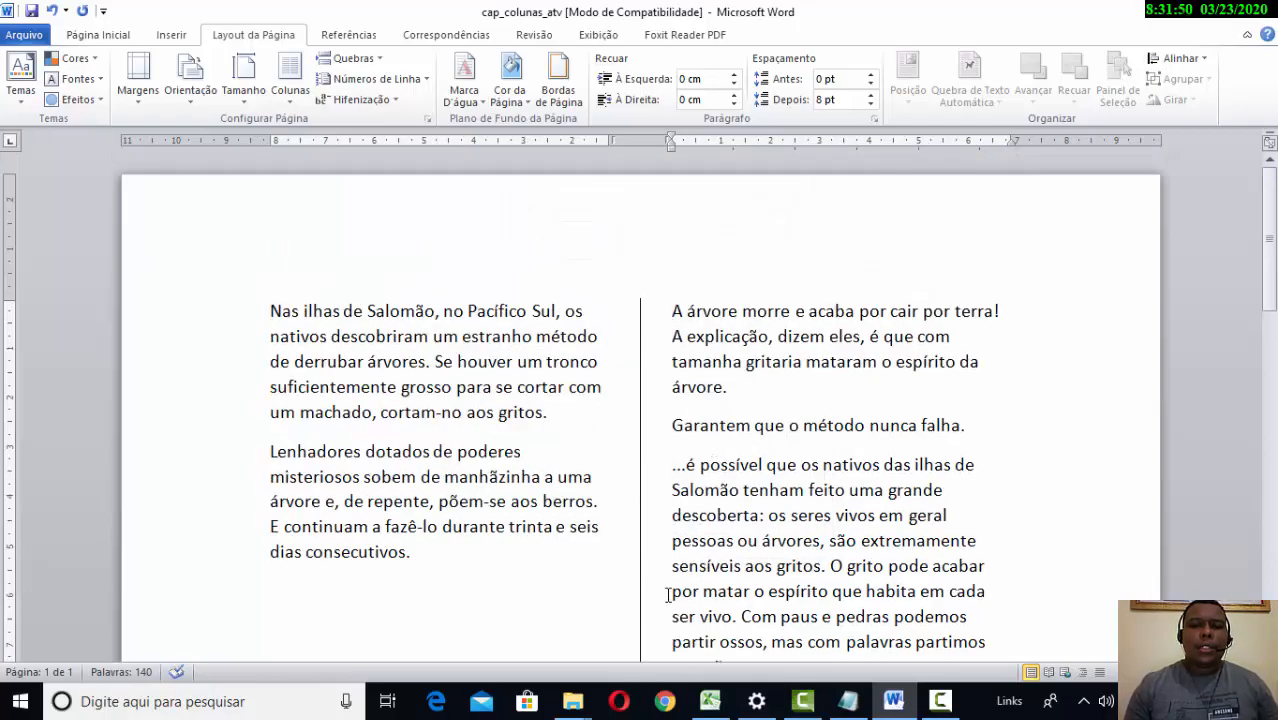
scroll(644, 414, "down", 1)
scroll(651, 452, "up", 1)
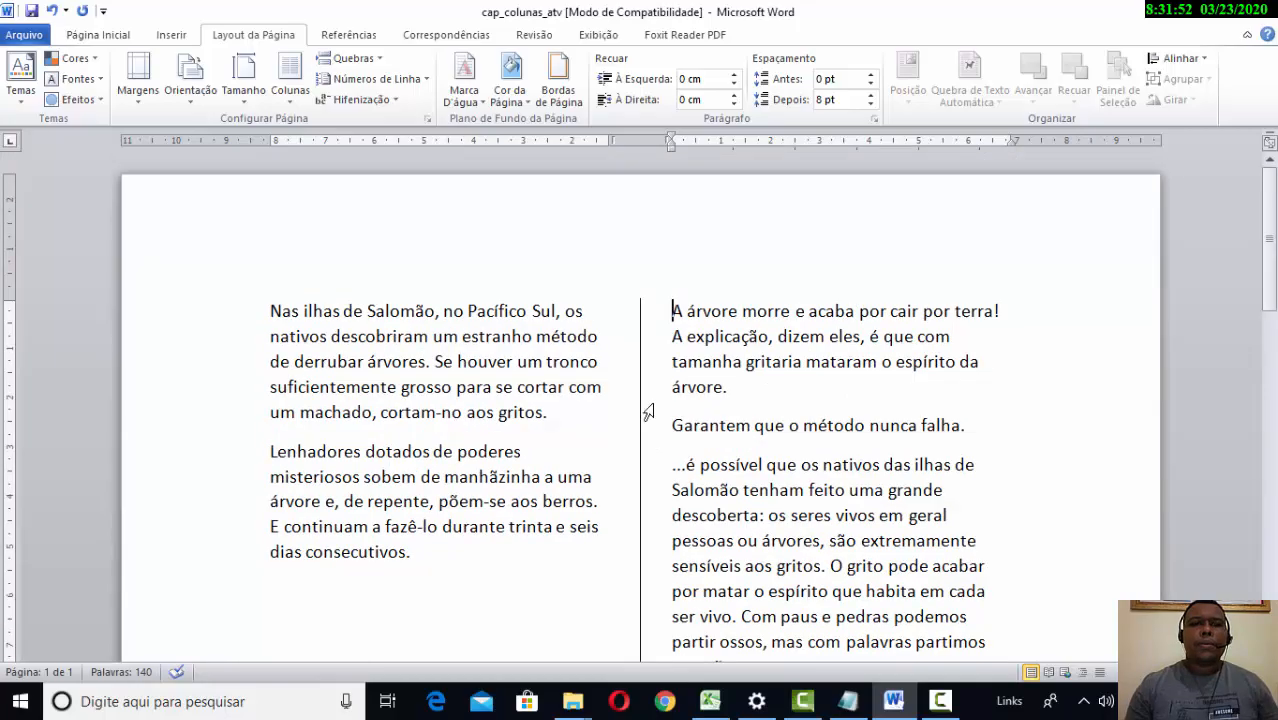
scroll(608, 371, "down", 2)
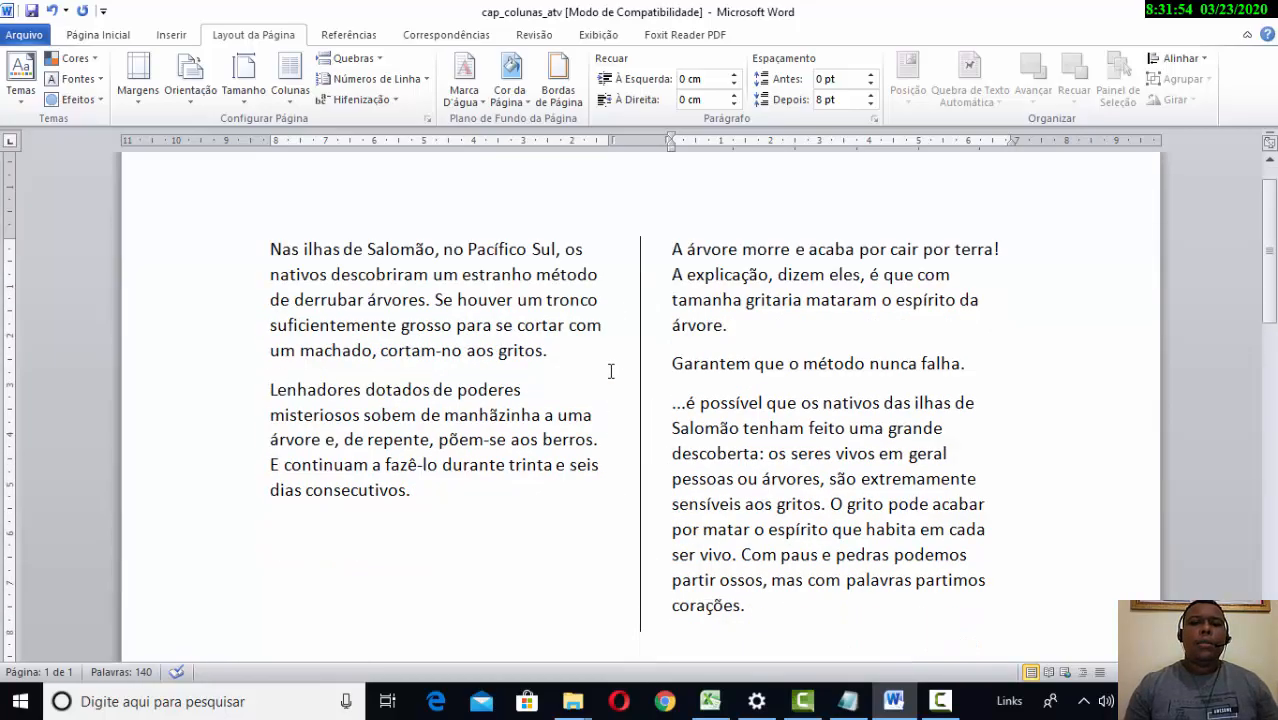
scroll(608, 375, "up", 2)
scroll(610, 393, "down", 1)
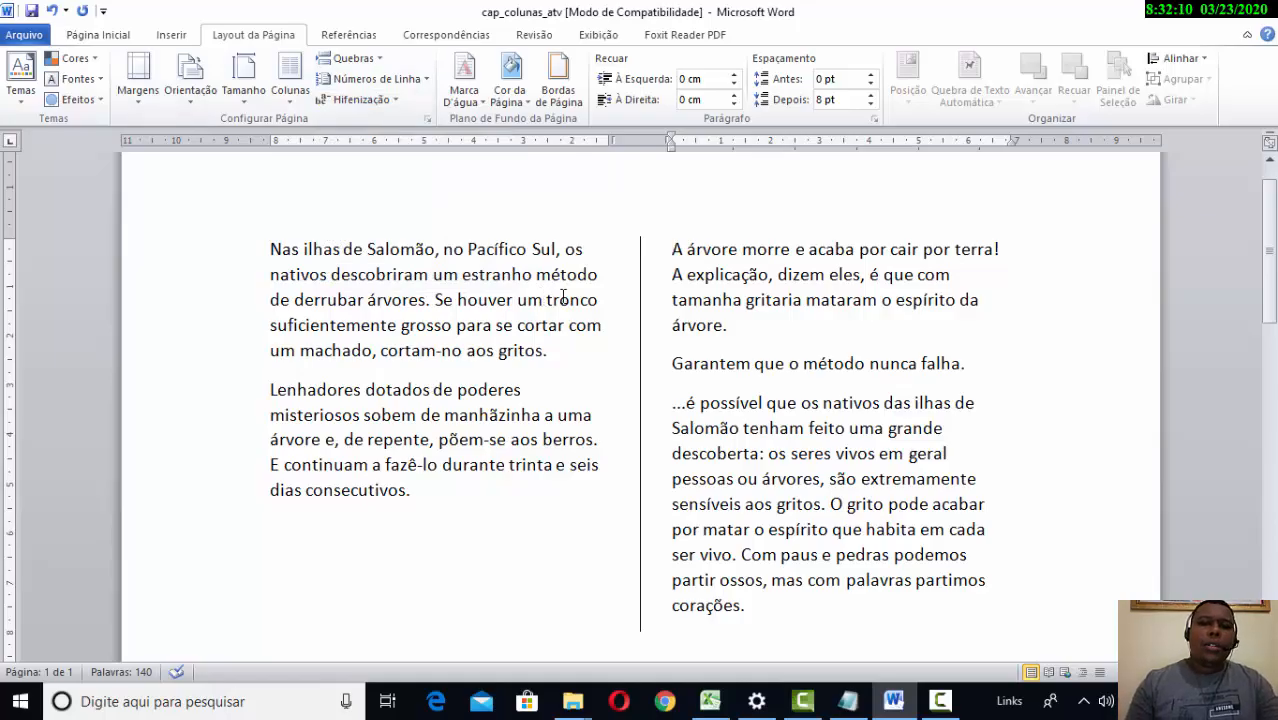
left_click_drag(578, 275, 597, 276)
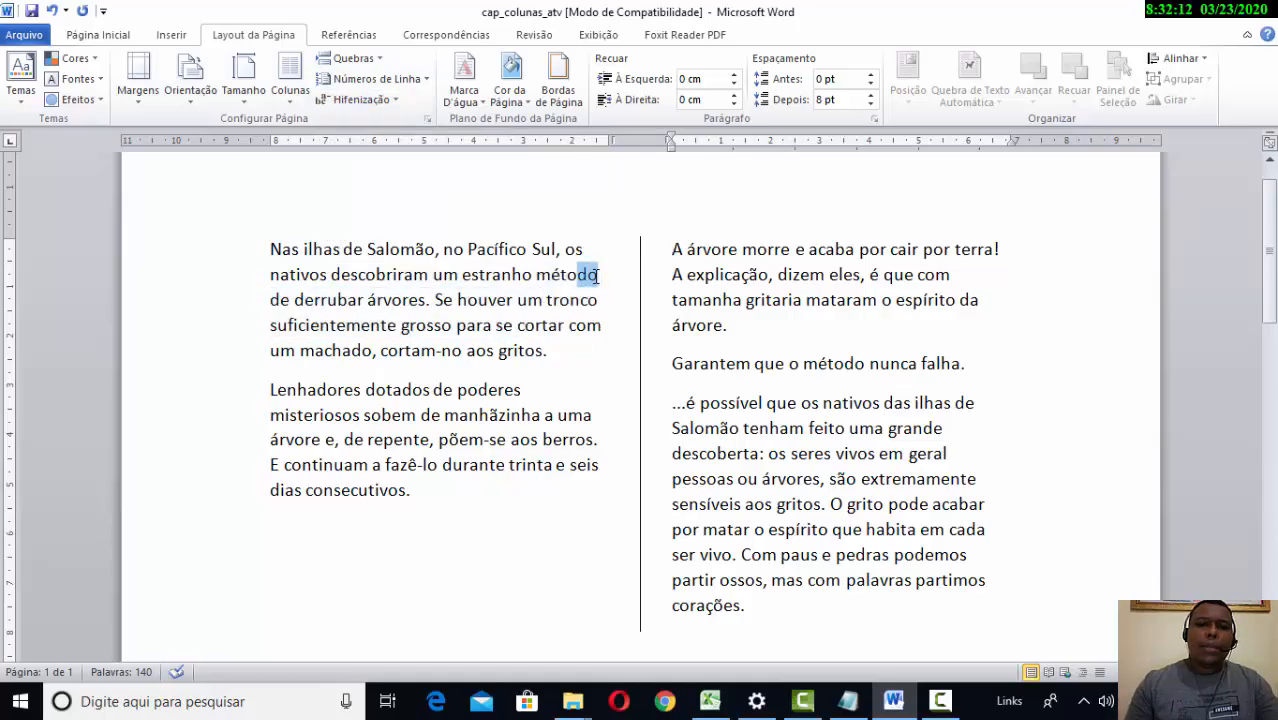
left_click(584, 276)
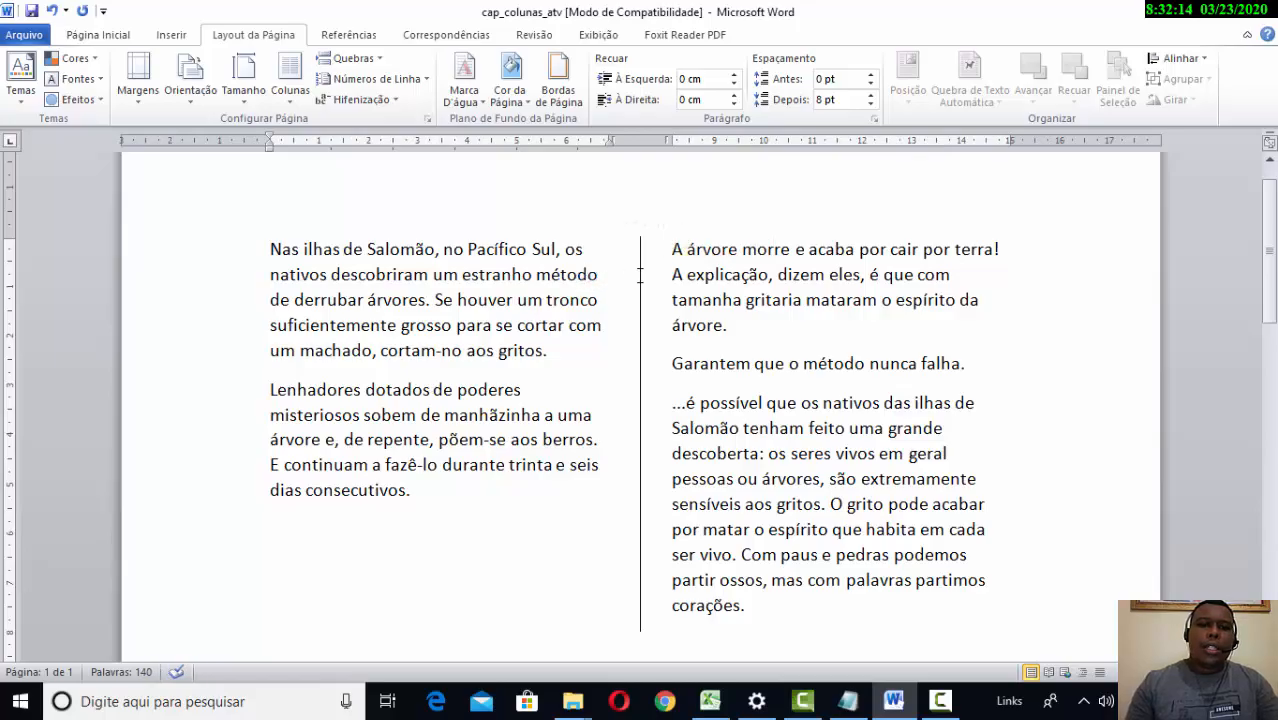
Step: Try splitting the word "método" by hand into "méto-" and "do" over two lines, and rejoin it
key("Return")
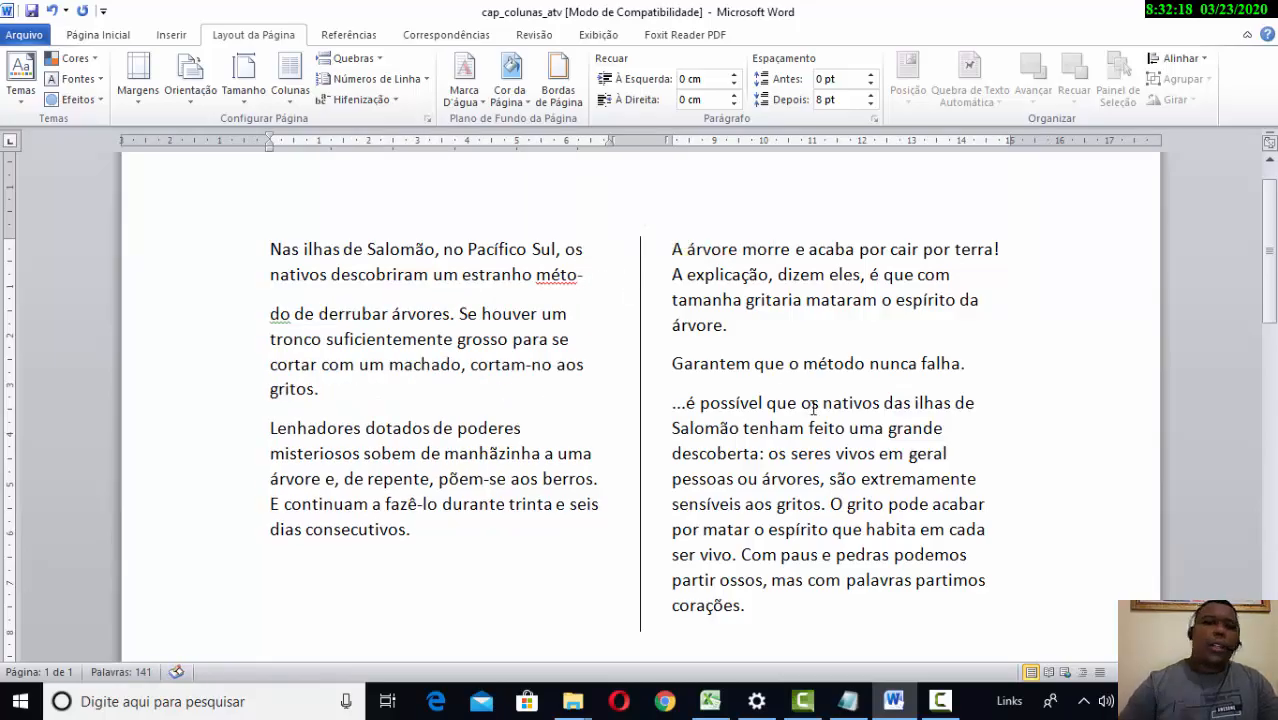
type("-")
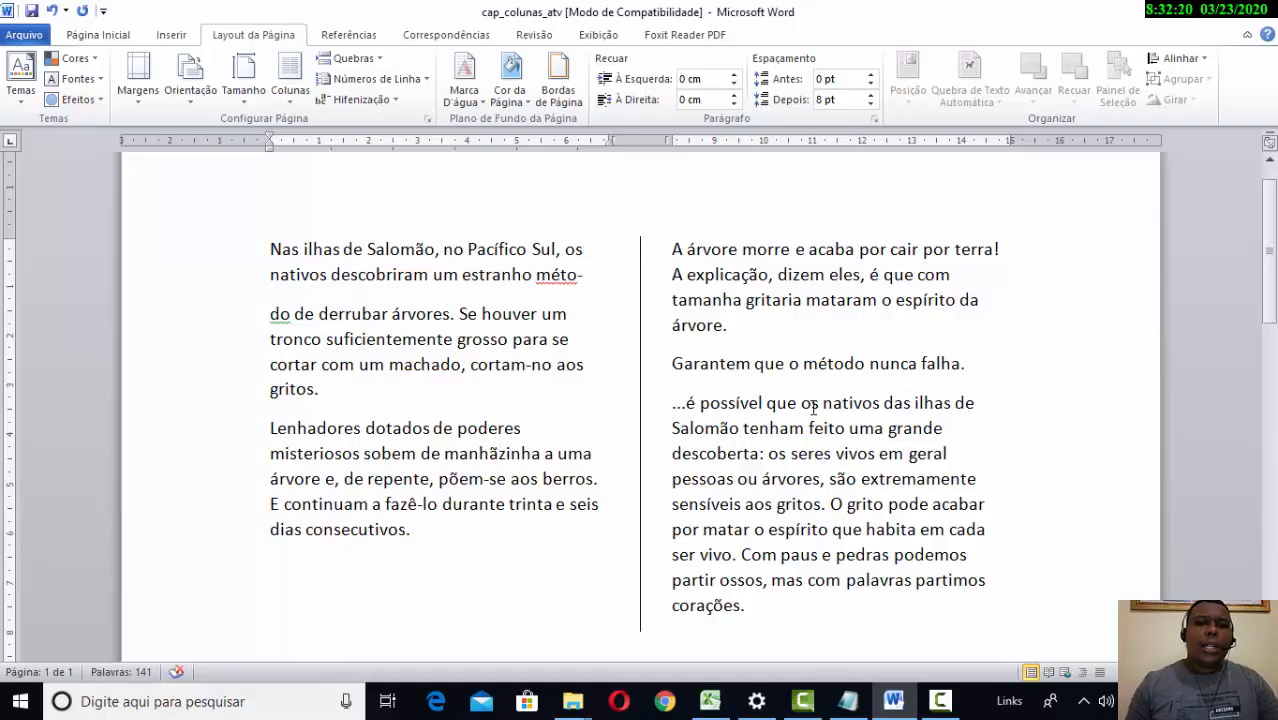
key("ctrl+z")
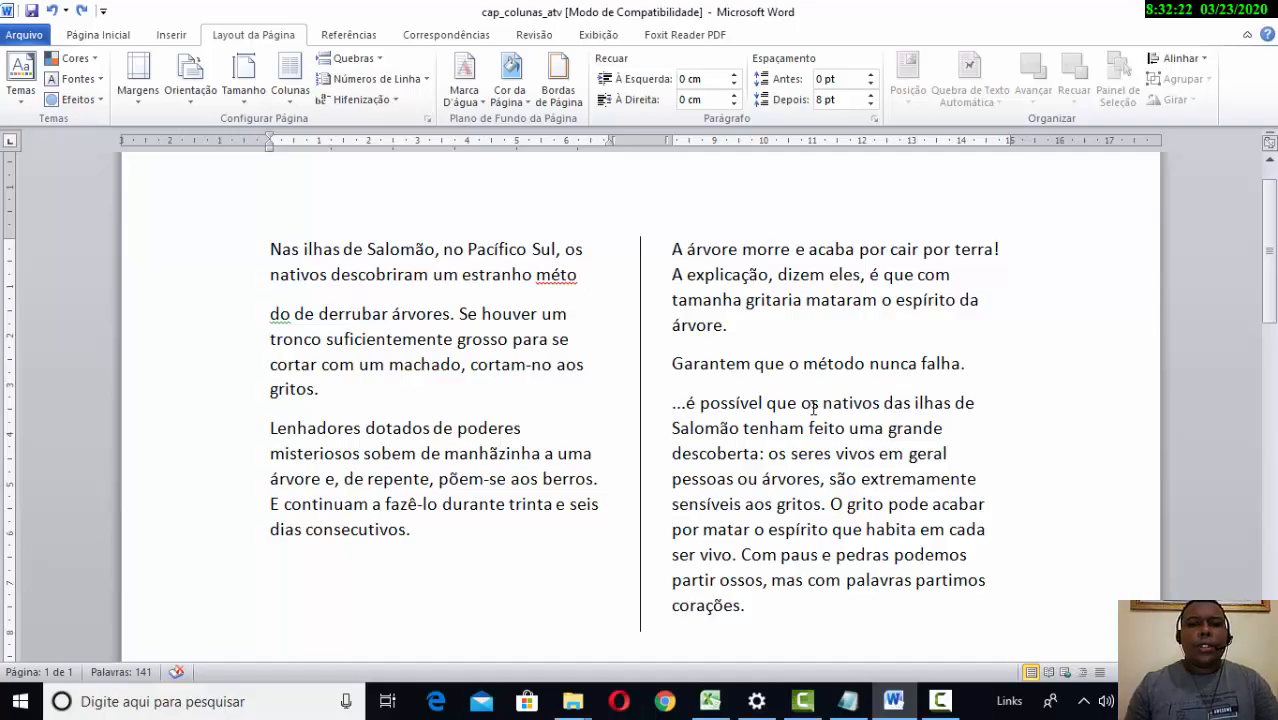
key("Delete")
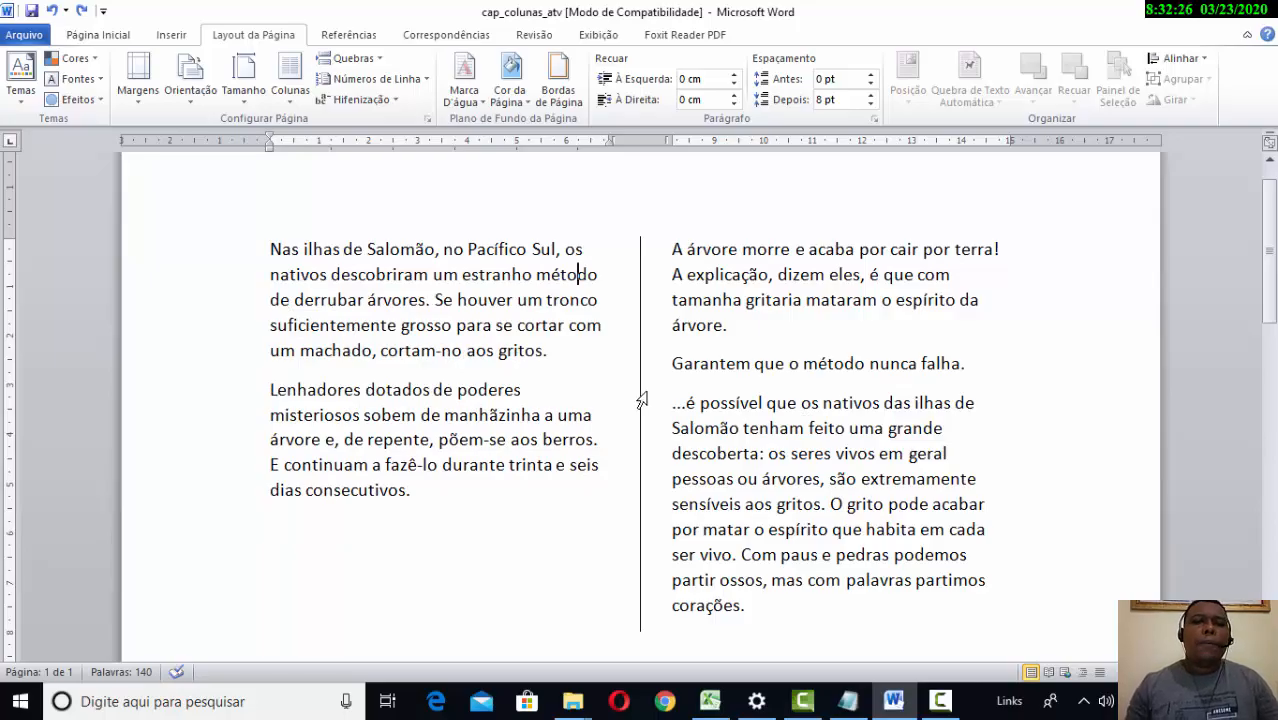
Step: Turn on automatic hyphenation for the document and check the words split at the line ends of both columns
scroll(586, 386, "down", 1)
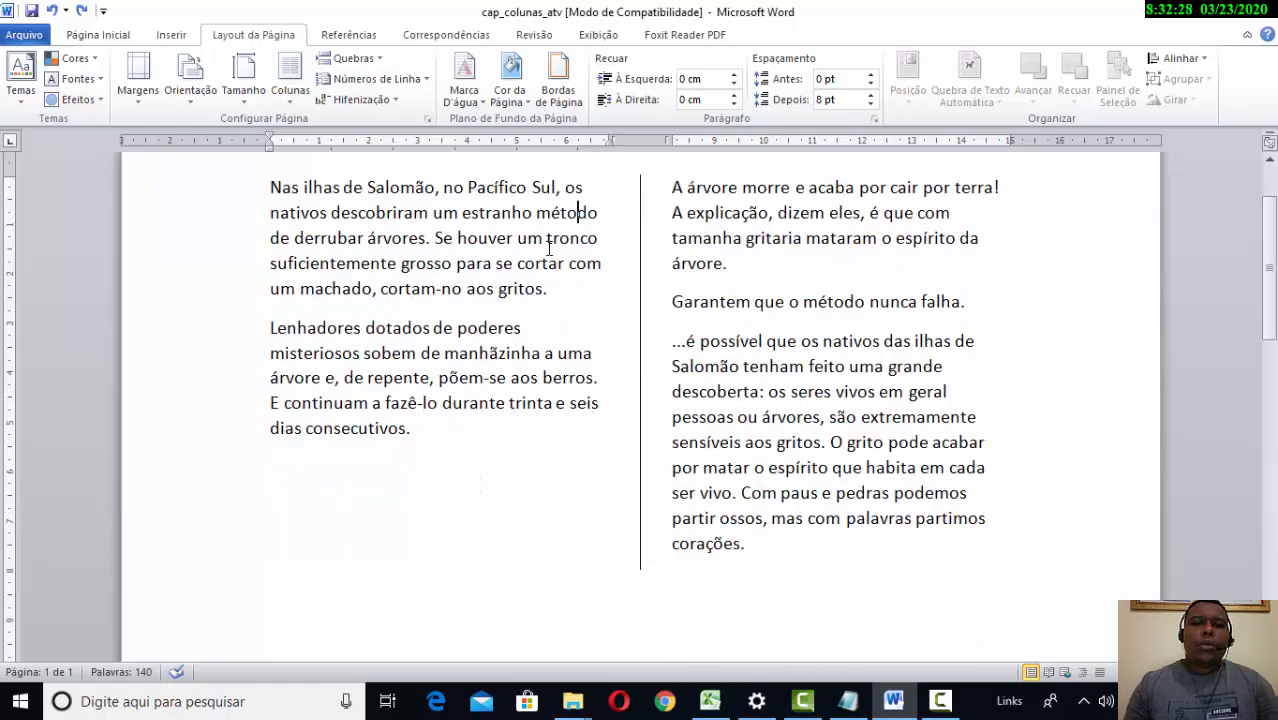
scroll(570, 230, "up", 1)
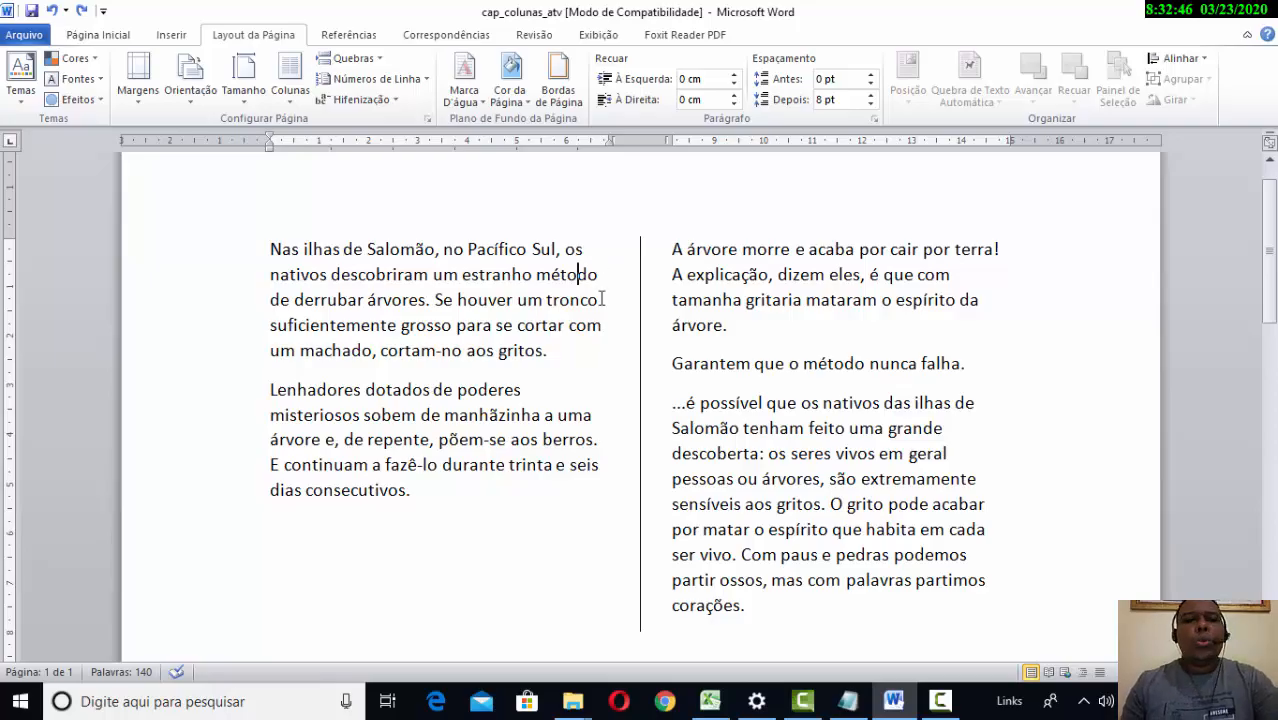
scroll(577, 274, "up", 1)
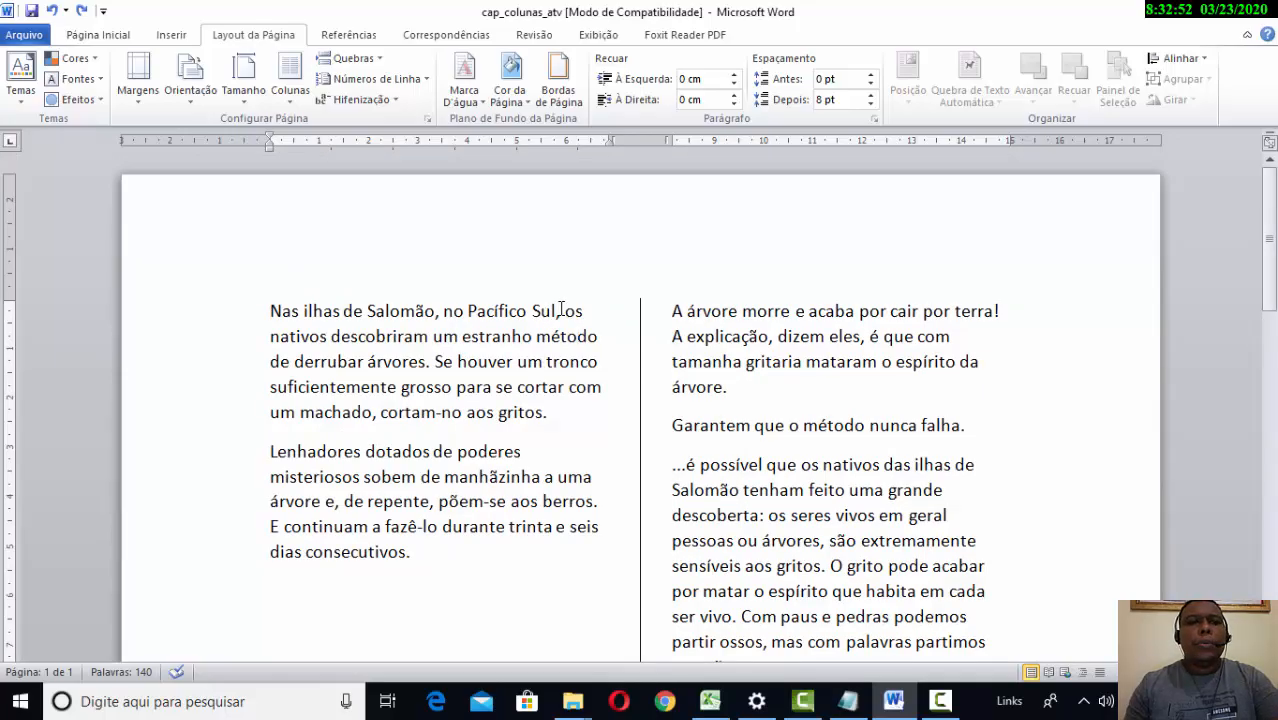
scroll(560, 310, "down", 1)
left_click(376, 101)
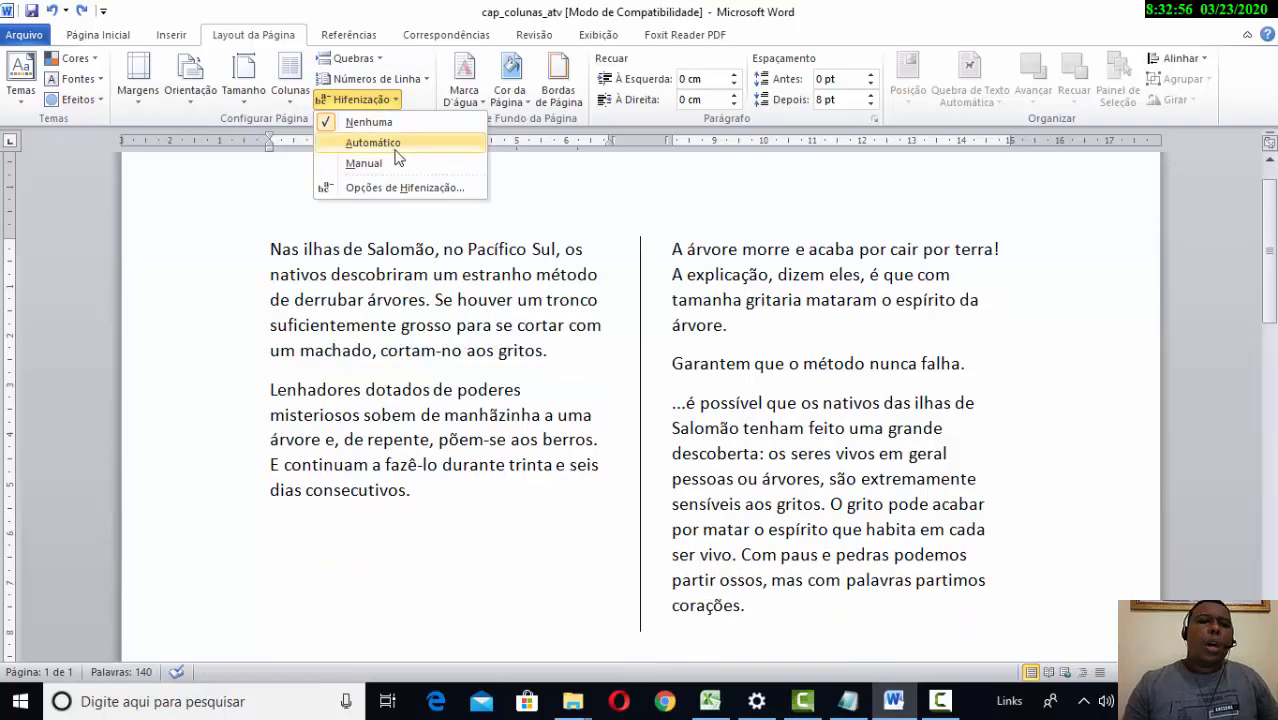
left_click(430, 148)
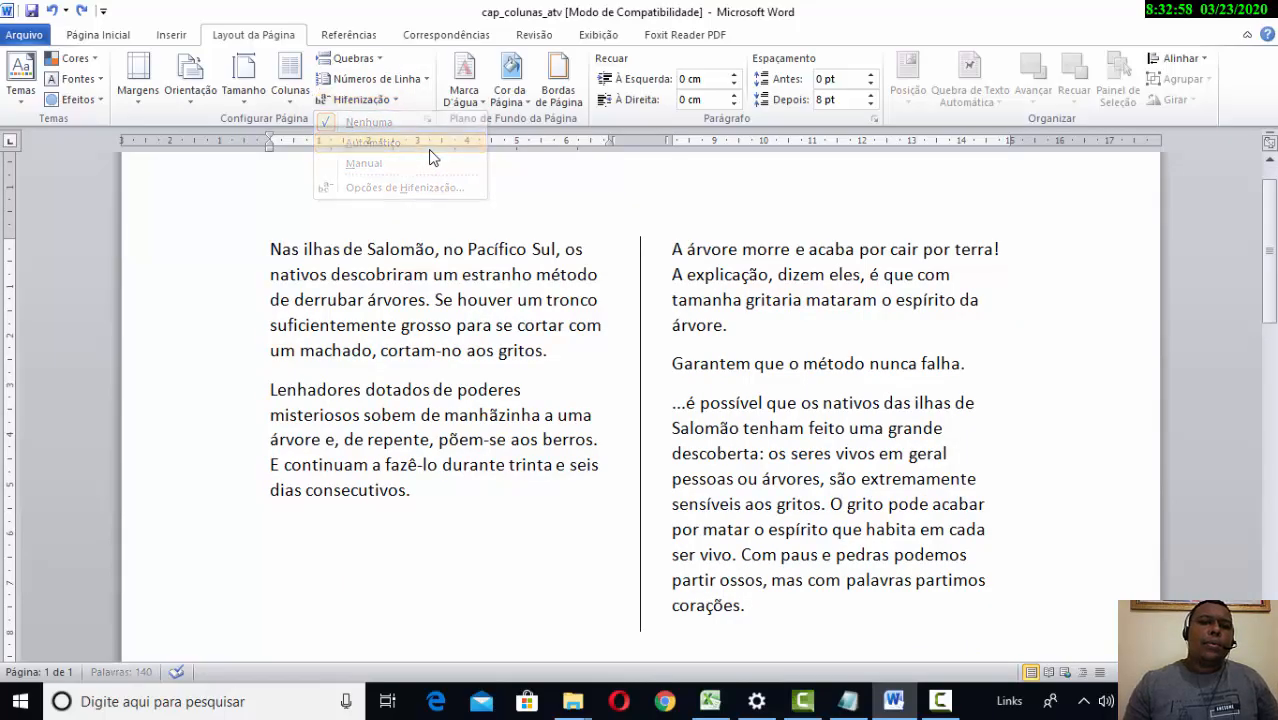
scroll(582, 283, "up", 1)
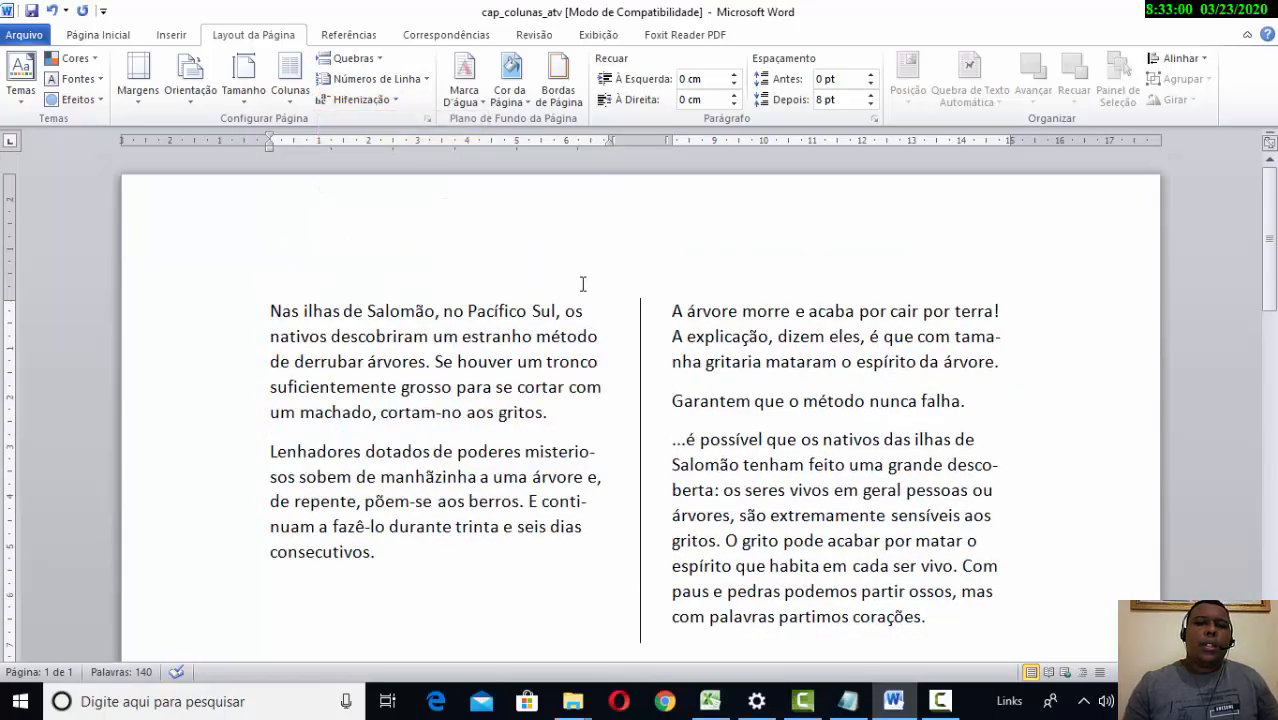
scroll(582, 283, "down", 2)
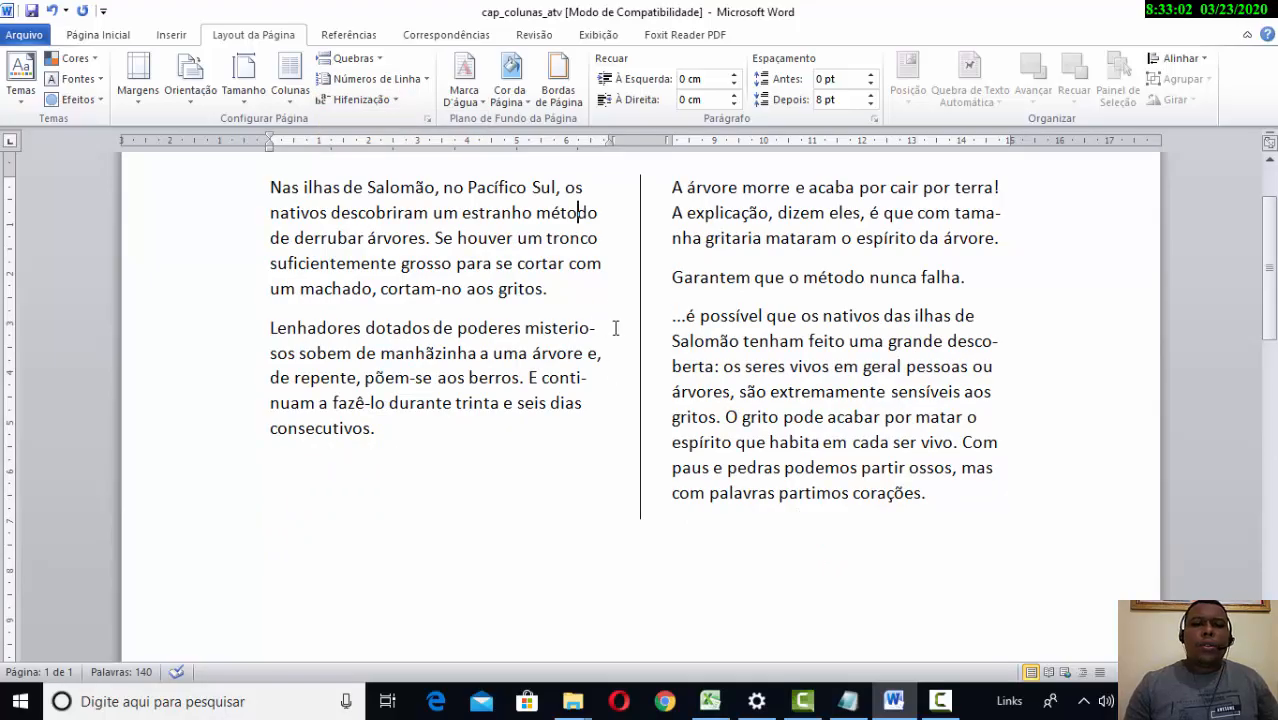
left_click_drag(558, 330, 592, 331)
left_click(592, 332)
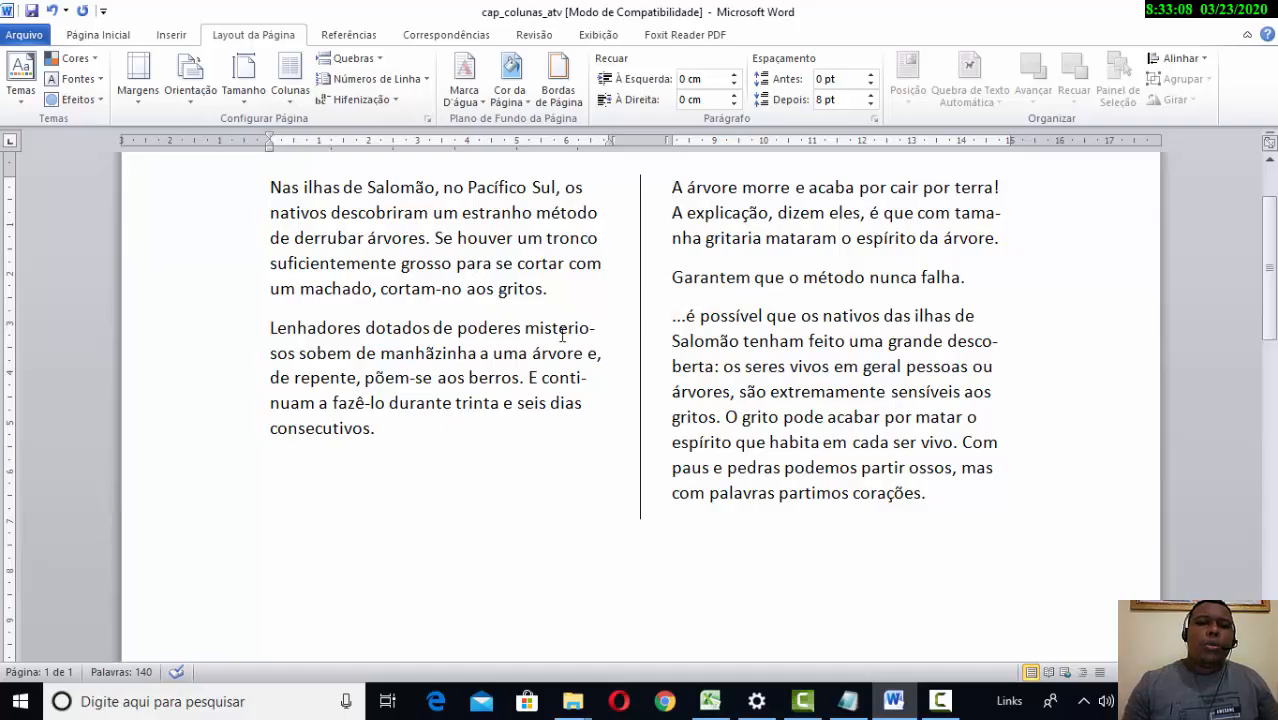
scroll(585, 308, "down", 1)
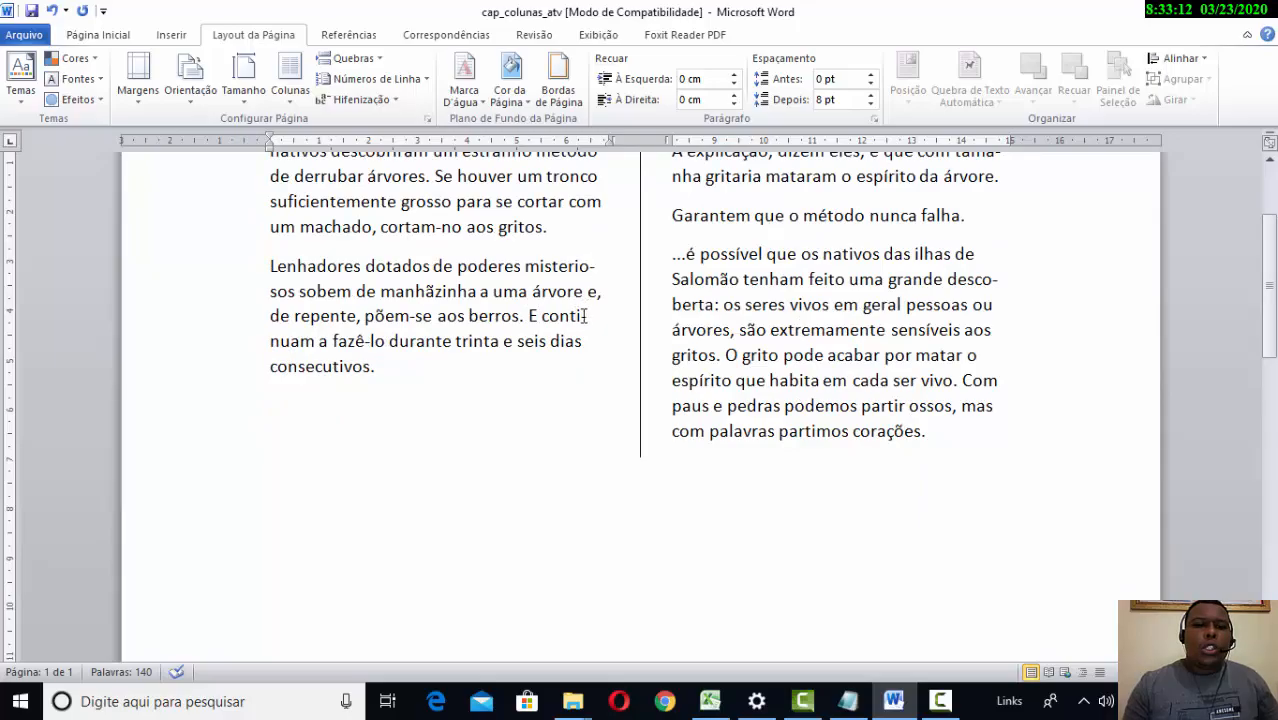
scroll(693, 431, "up", 2)
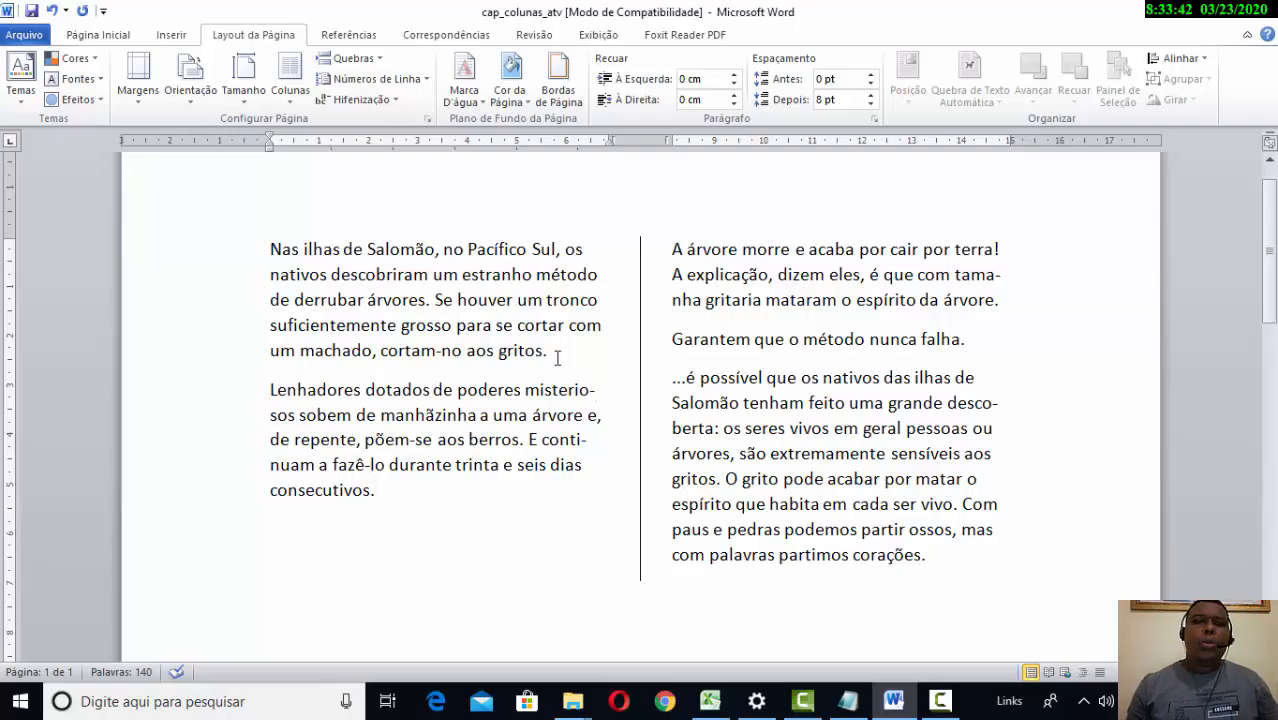
Step: Apply a drop cap in the Capitular style to the first letter of the paragraph starting "Nas ilhas de Salomão"
left_click(263, 252)
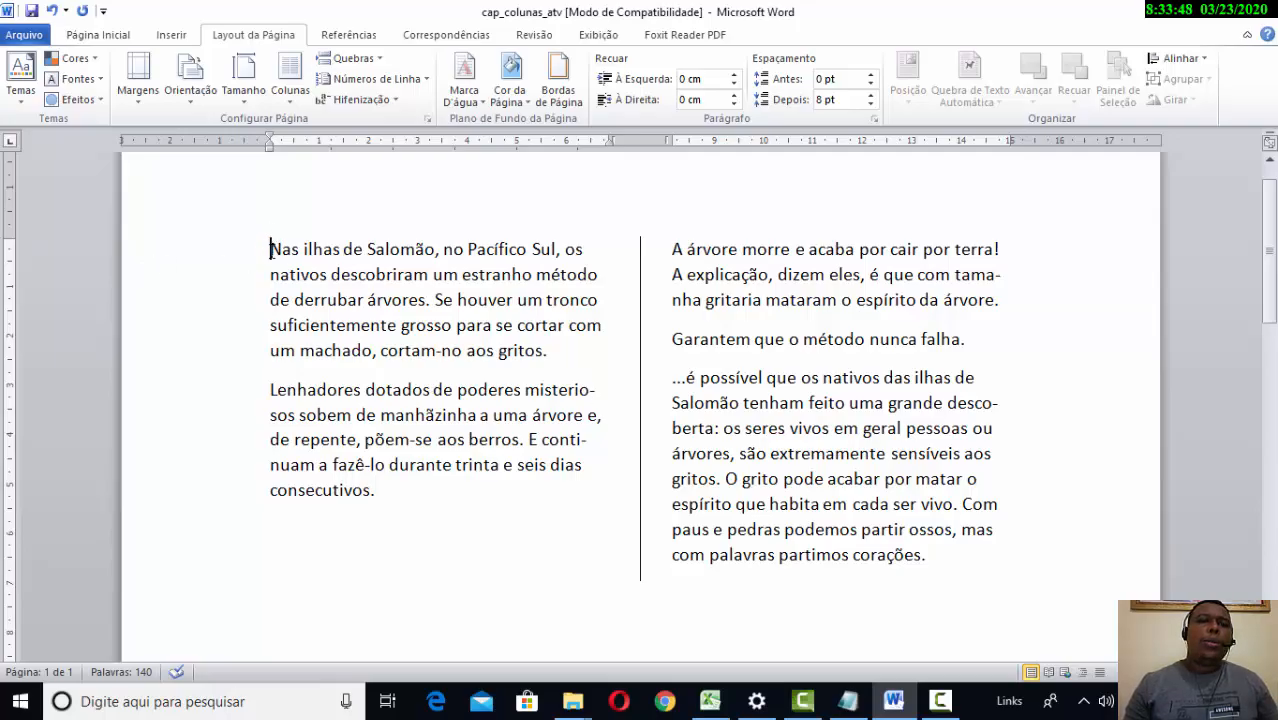
left_click(160, 45)
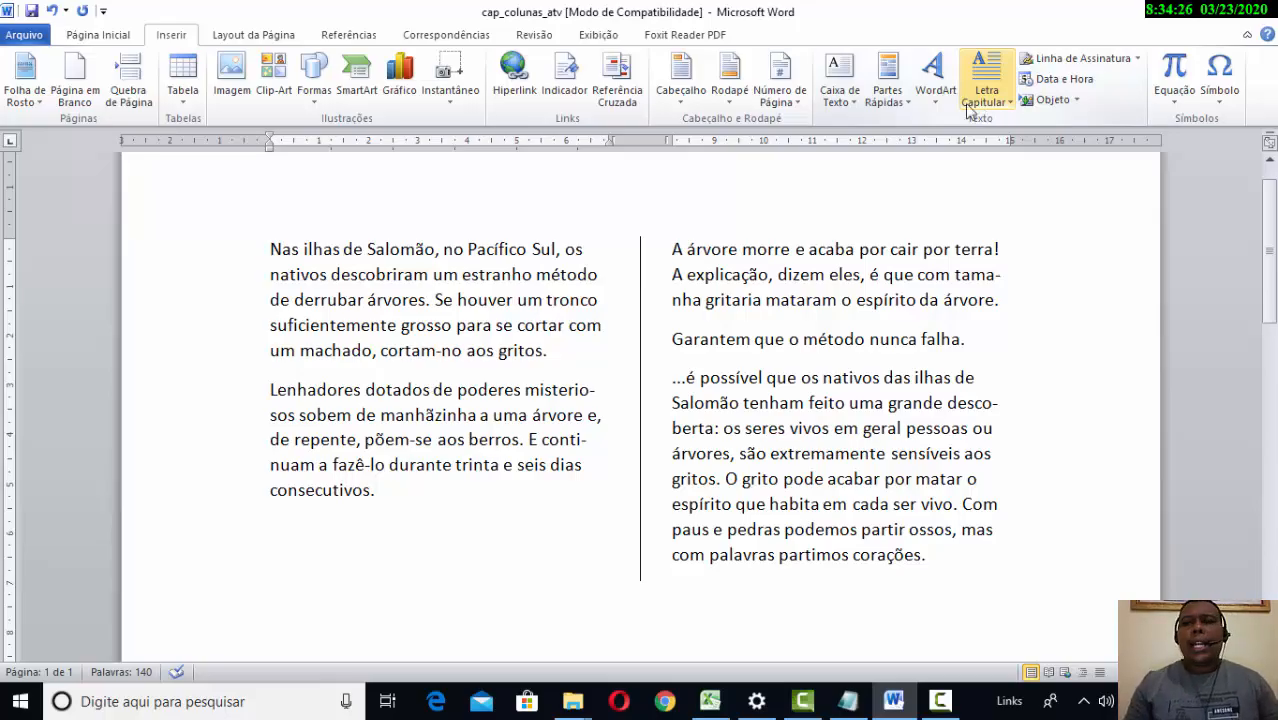
left_click(969, 107)
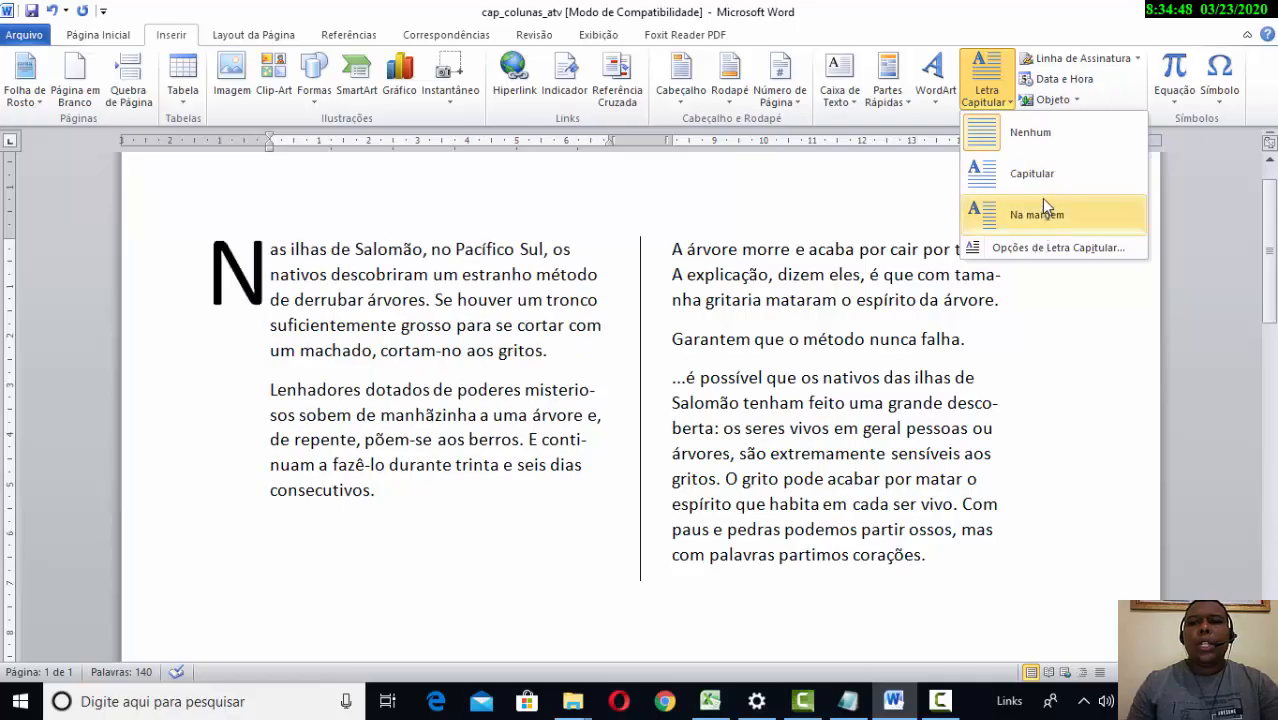
left_click(1055, 168)
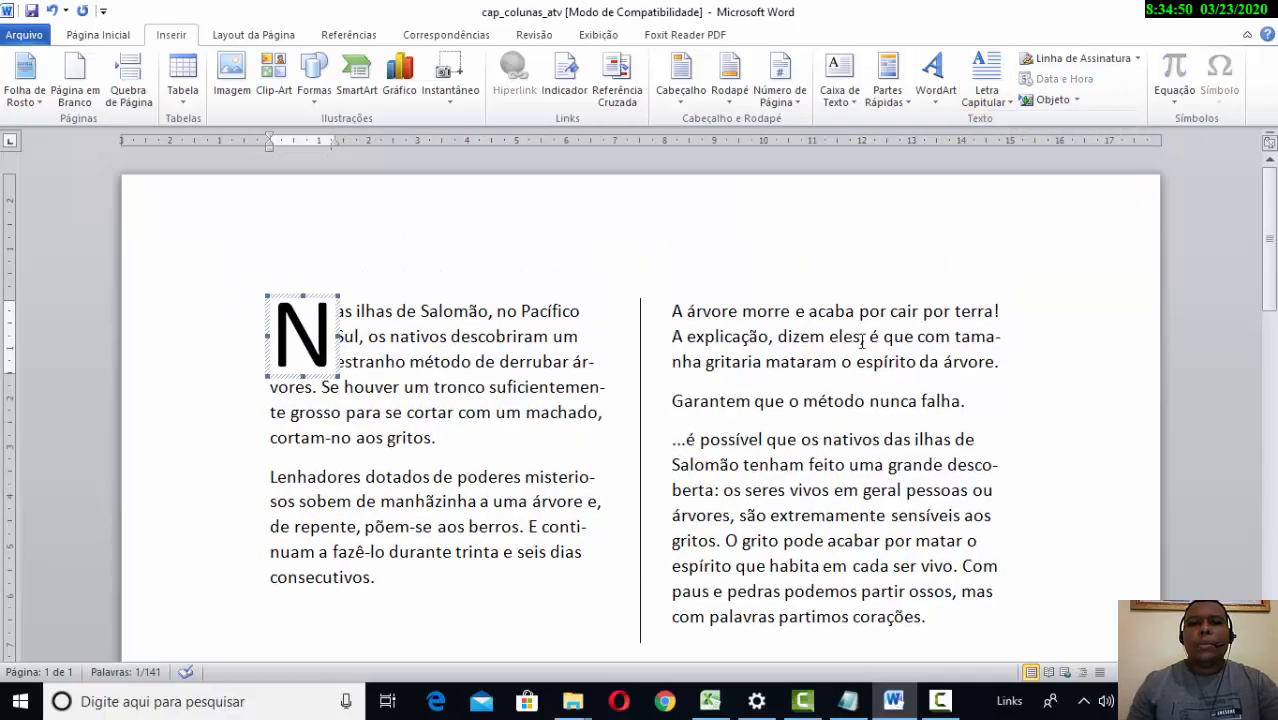
scroll(857, 342, "down", 3)
scroll(857, 342, "up", 3)
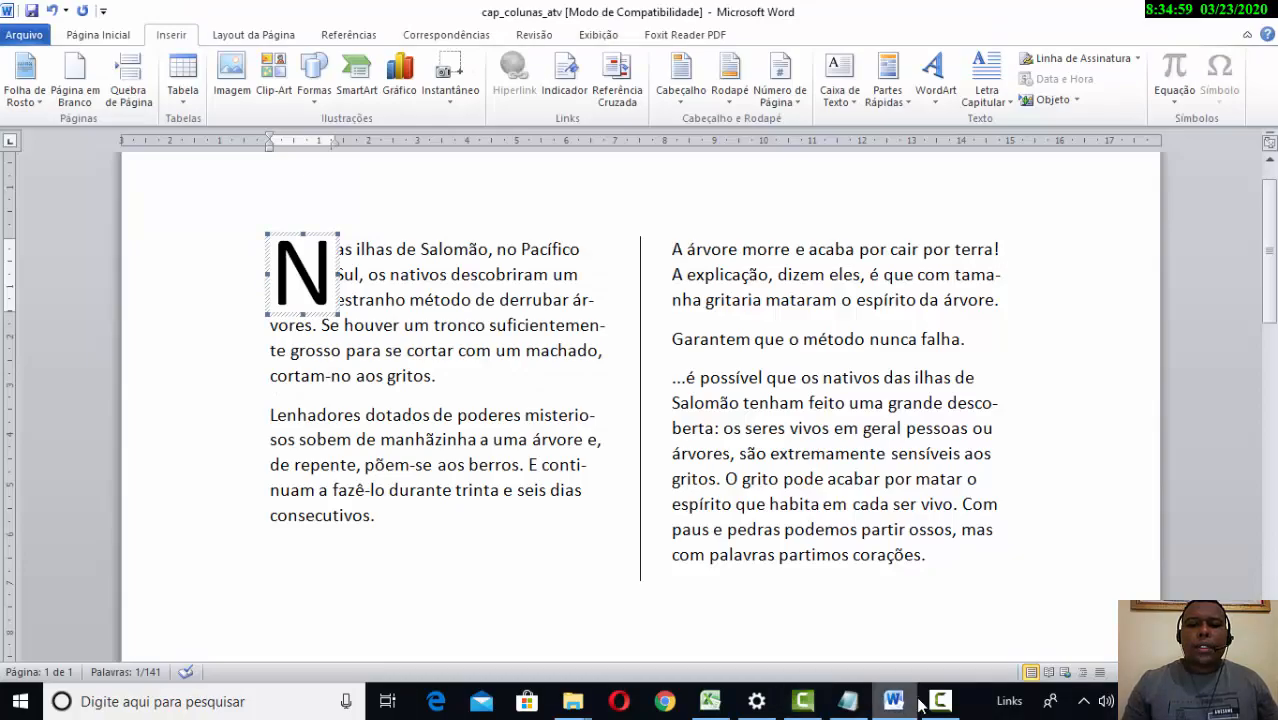
left_click(938, 703)
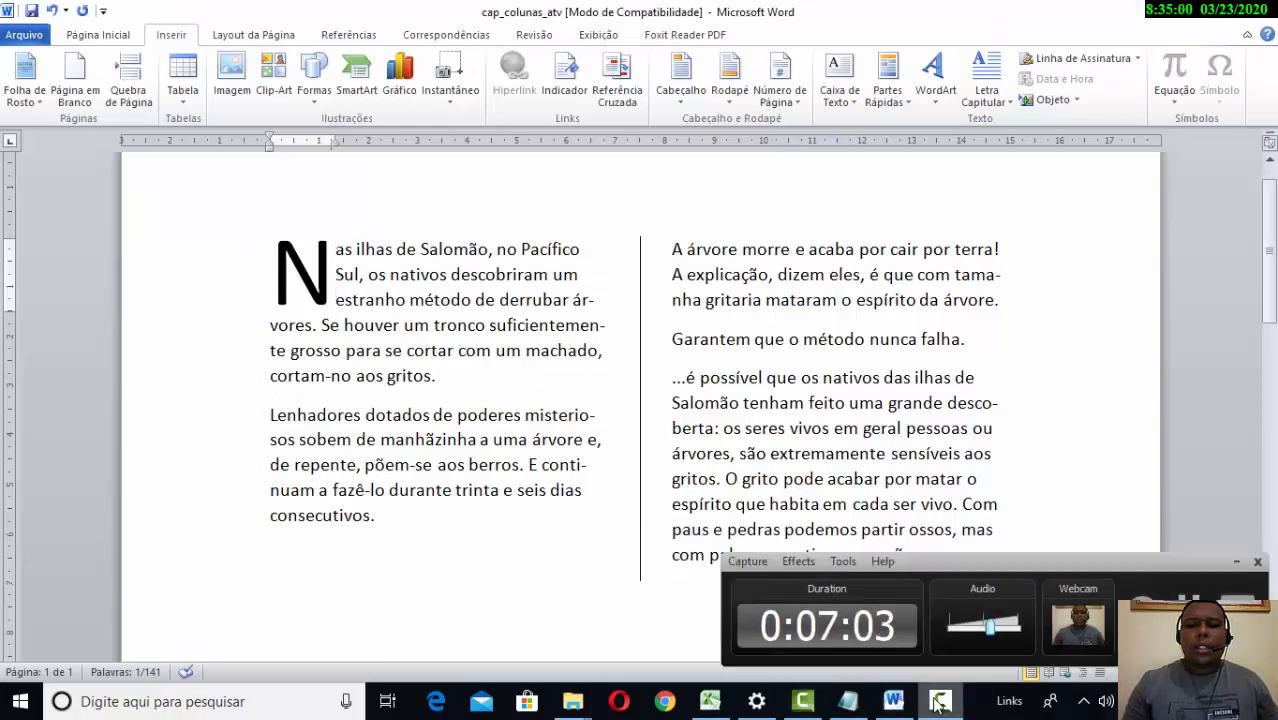
left_click(938, 703)
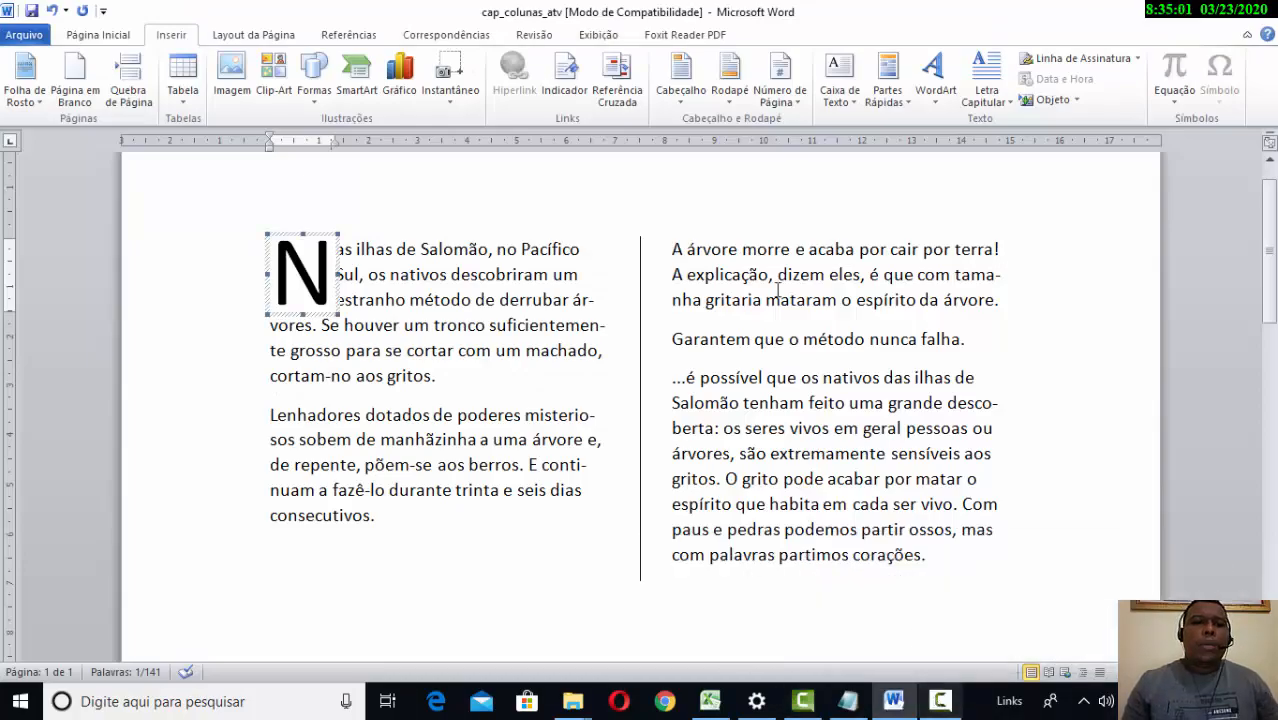
left_click(400, 528)
scroll(575, 450, "down", 2)
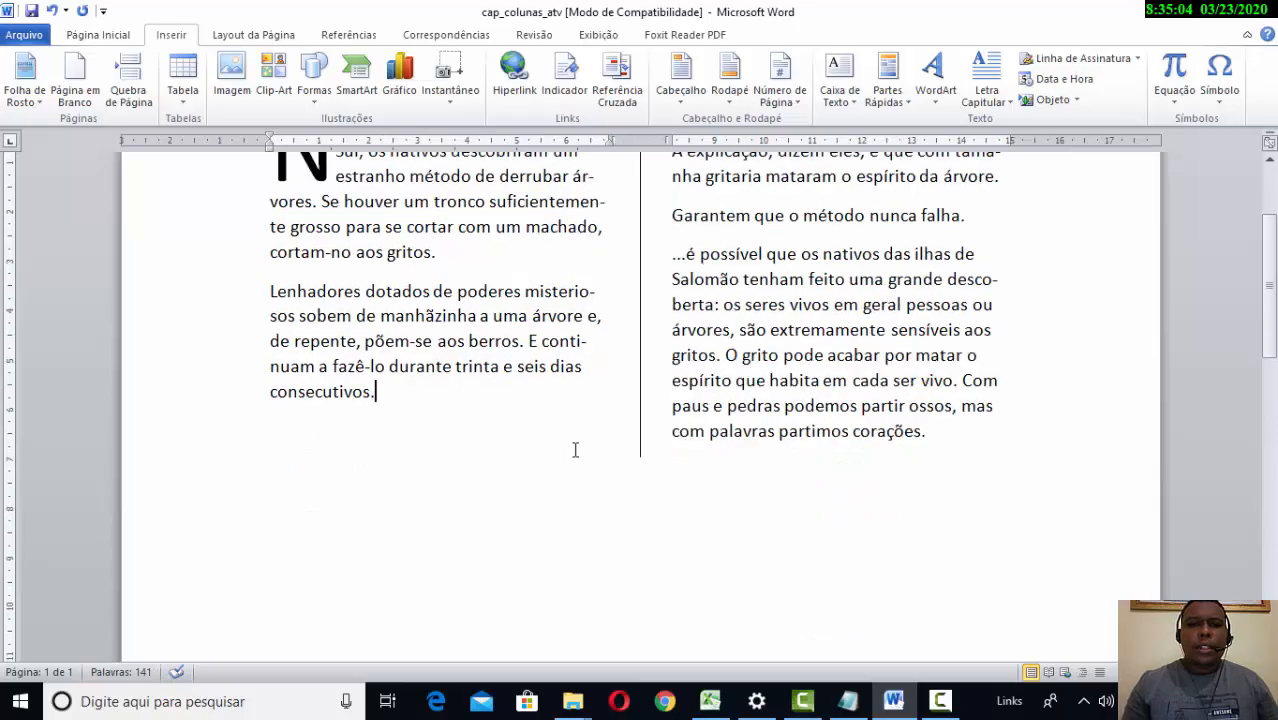
scroll(575, 450, "up", 2)
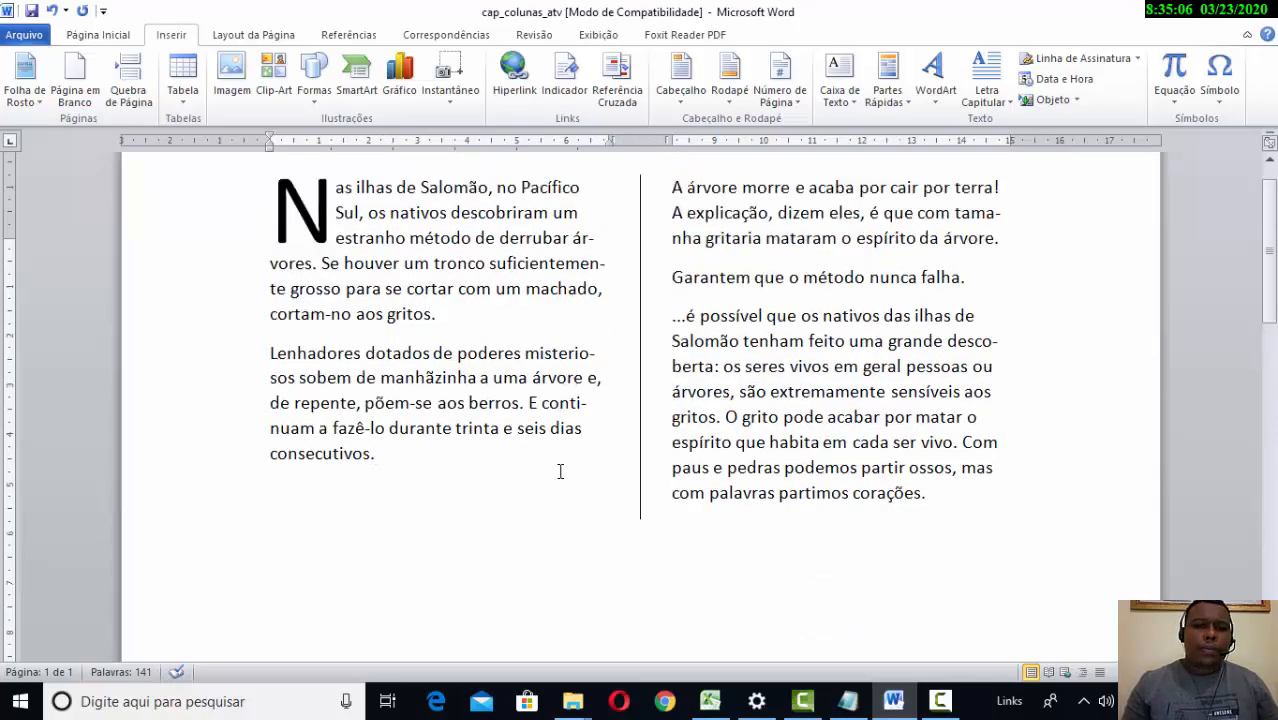
scroll(559, 471, "down", 2)
scroll(559, 471, "up", 2)
scroll(592, 461, "down", 1)
scroll(592, 461, "up", 1)
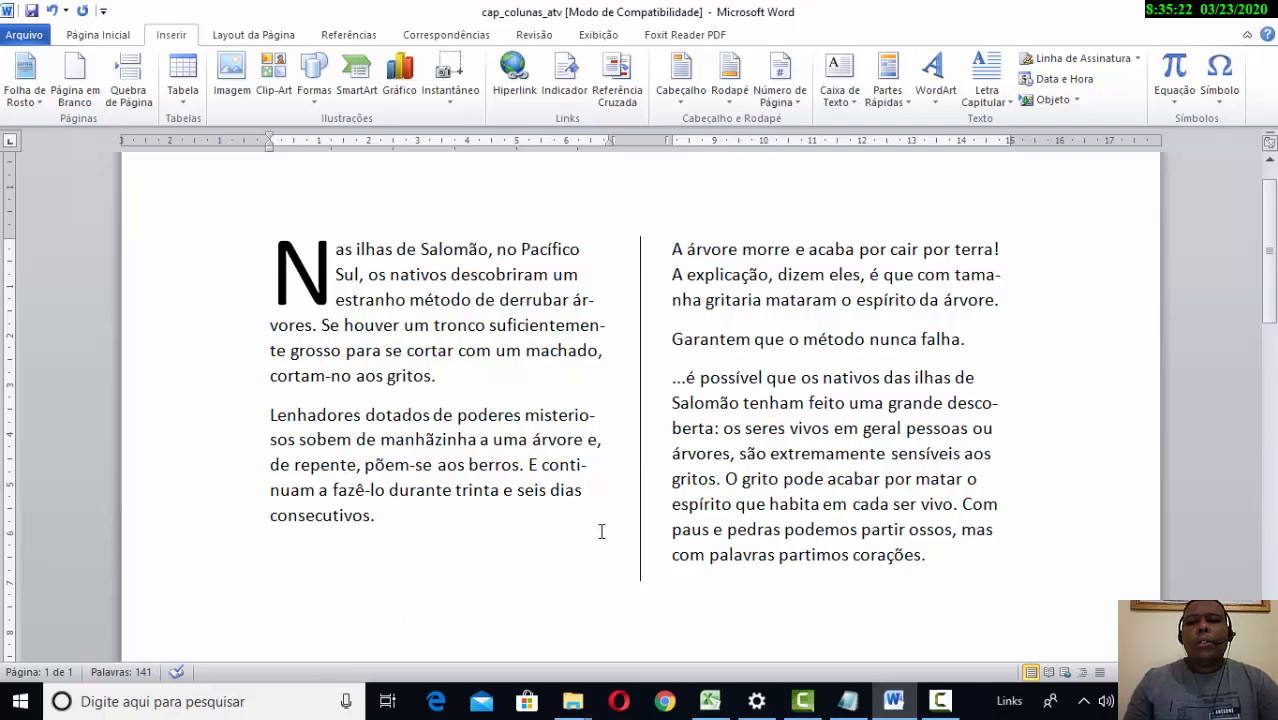
left_click(441, 390)
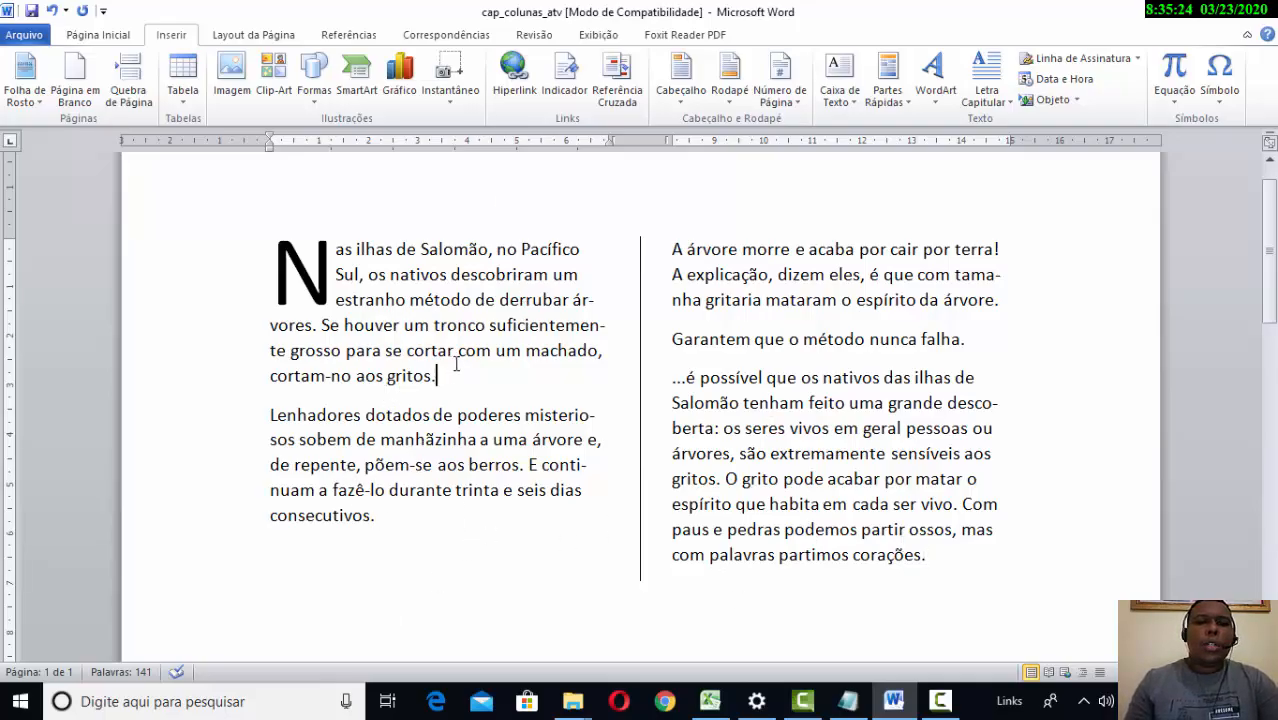
left_click(965, 576)
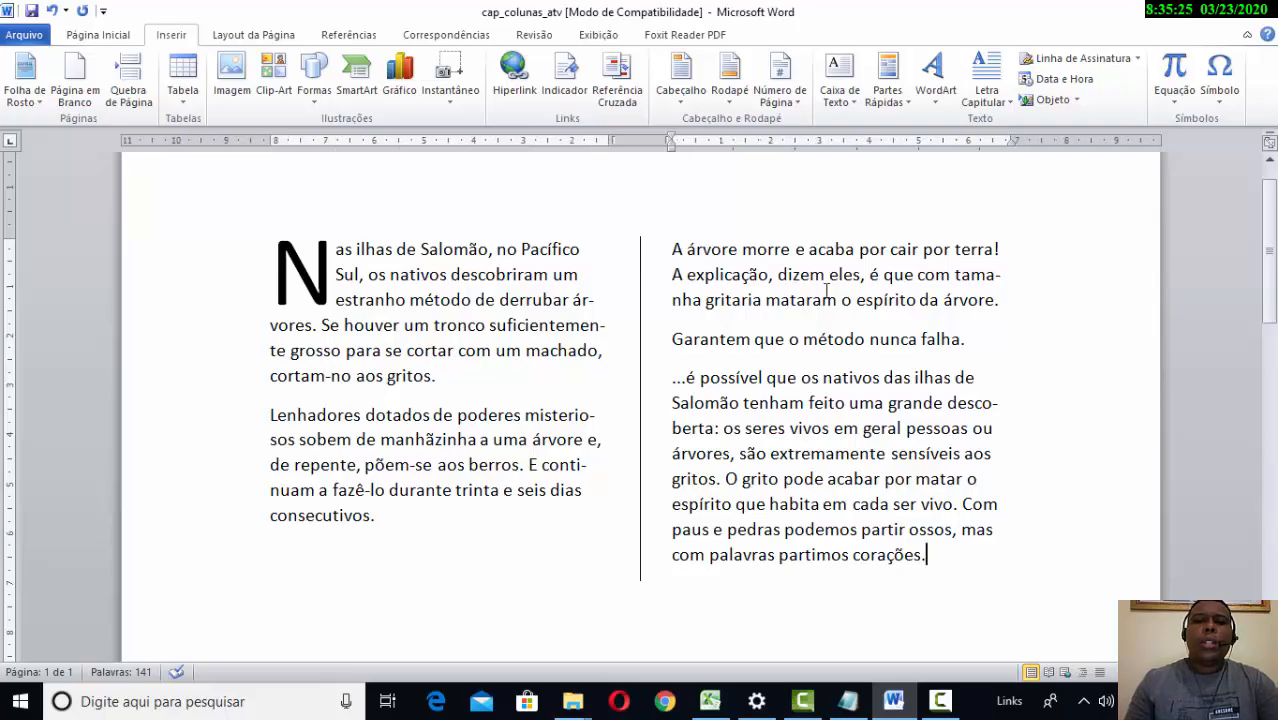
left_click(968, 345)
Step: Insert the clip art of businessmen running on gears after "consecutivos." at the end of the first column
left_click(405, 517)
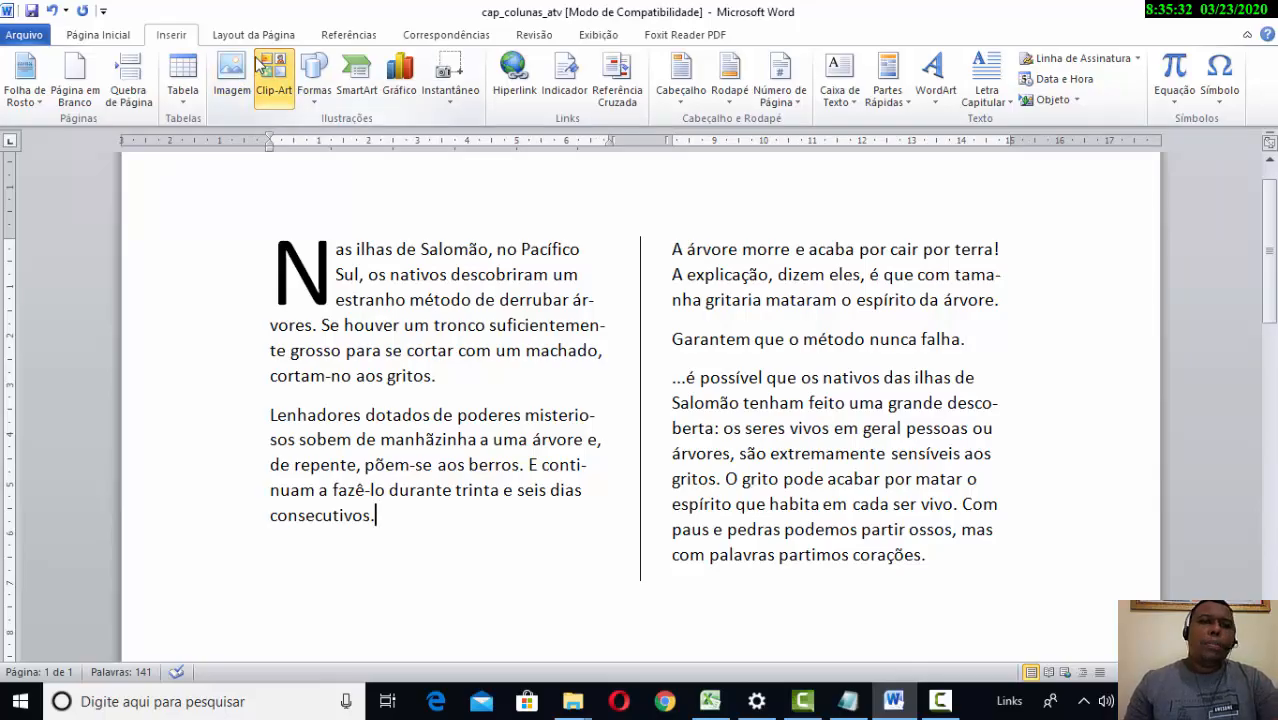
left_click(287, 88)
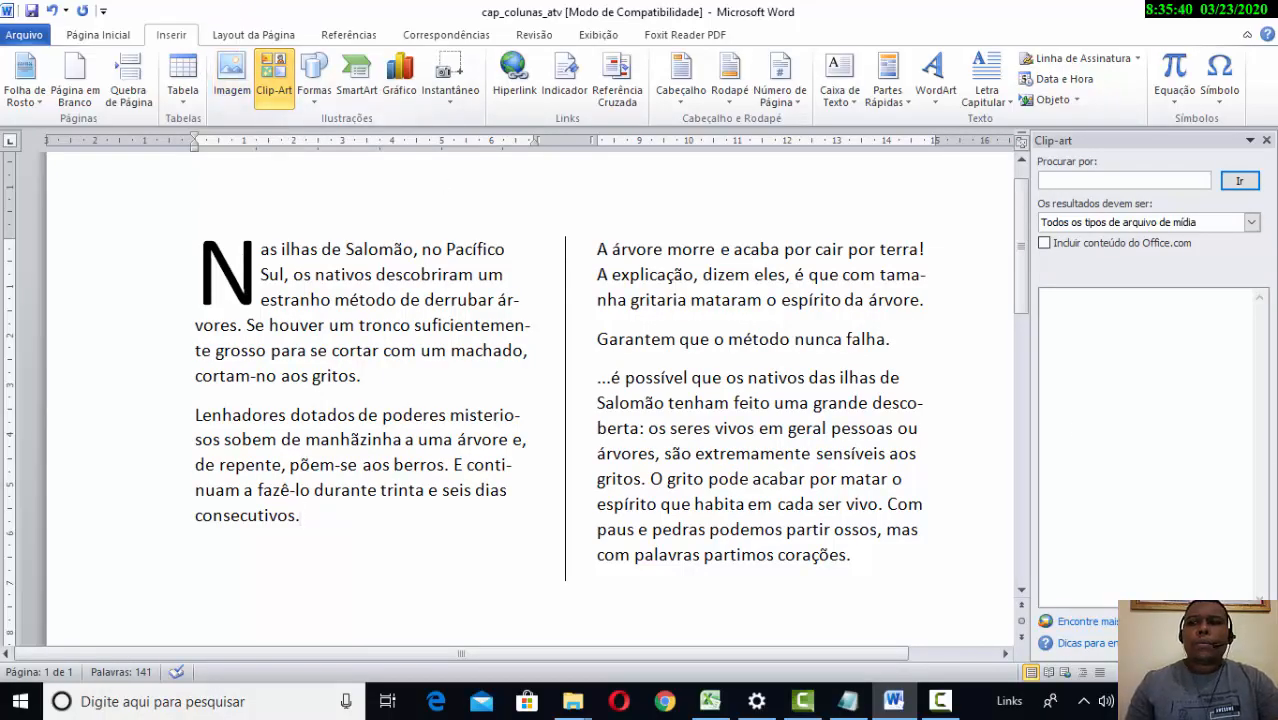
left_click(1240, 181)
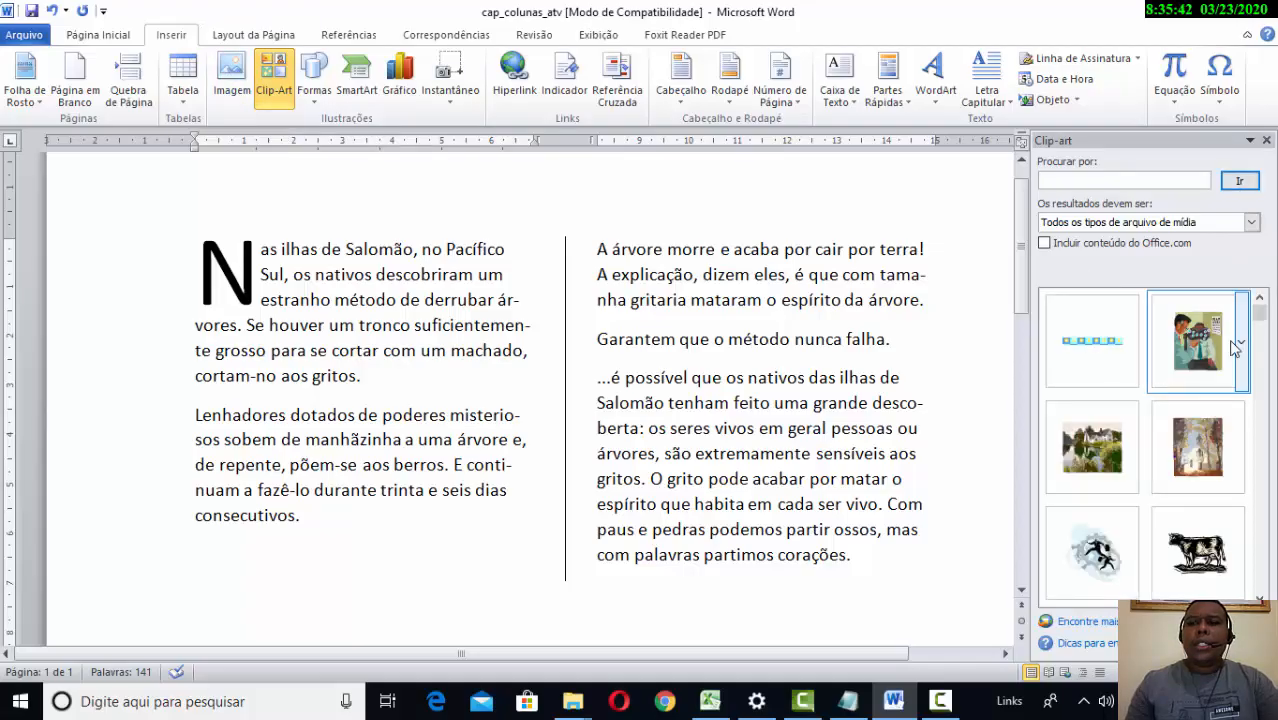
scroll(1150, 499, "down", 1)
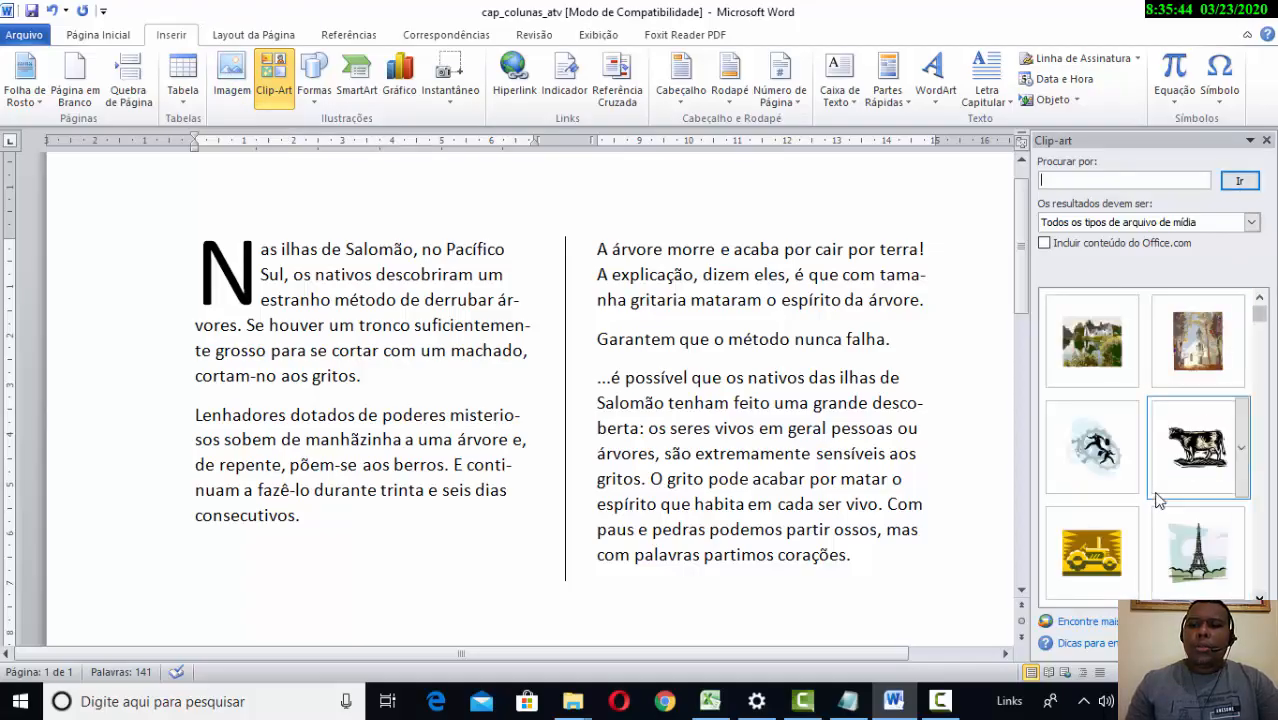
left_click(1080, 480)
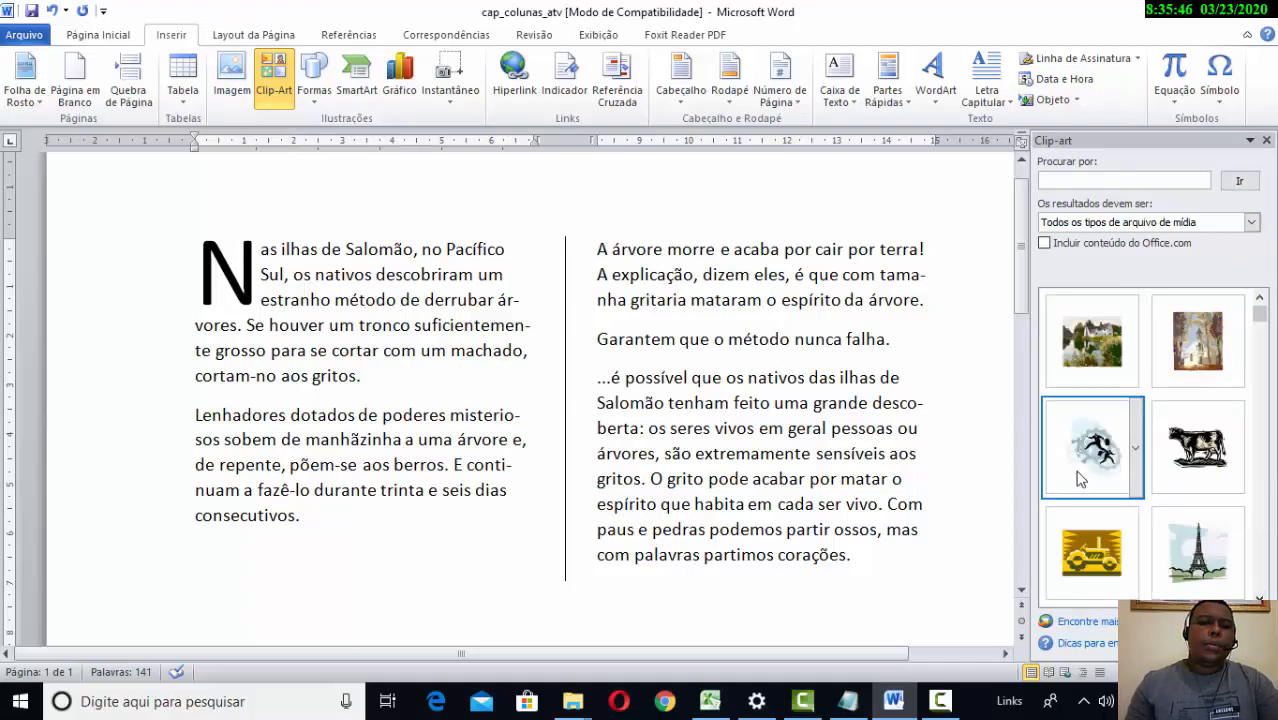
left_click(662, 422)
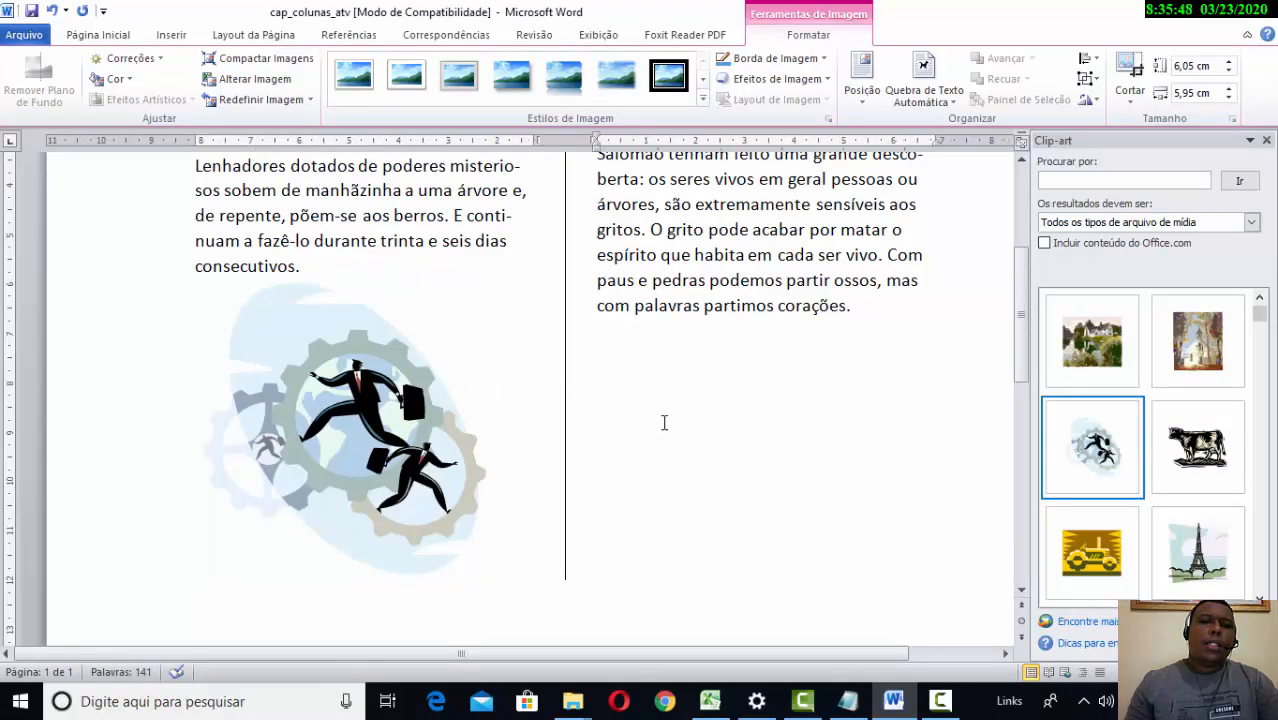
Step: Set the text wrapping of the businessmen clip art in the first column to Através
scroll(668, 430, "up", 2)
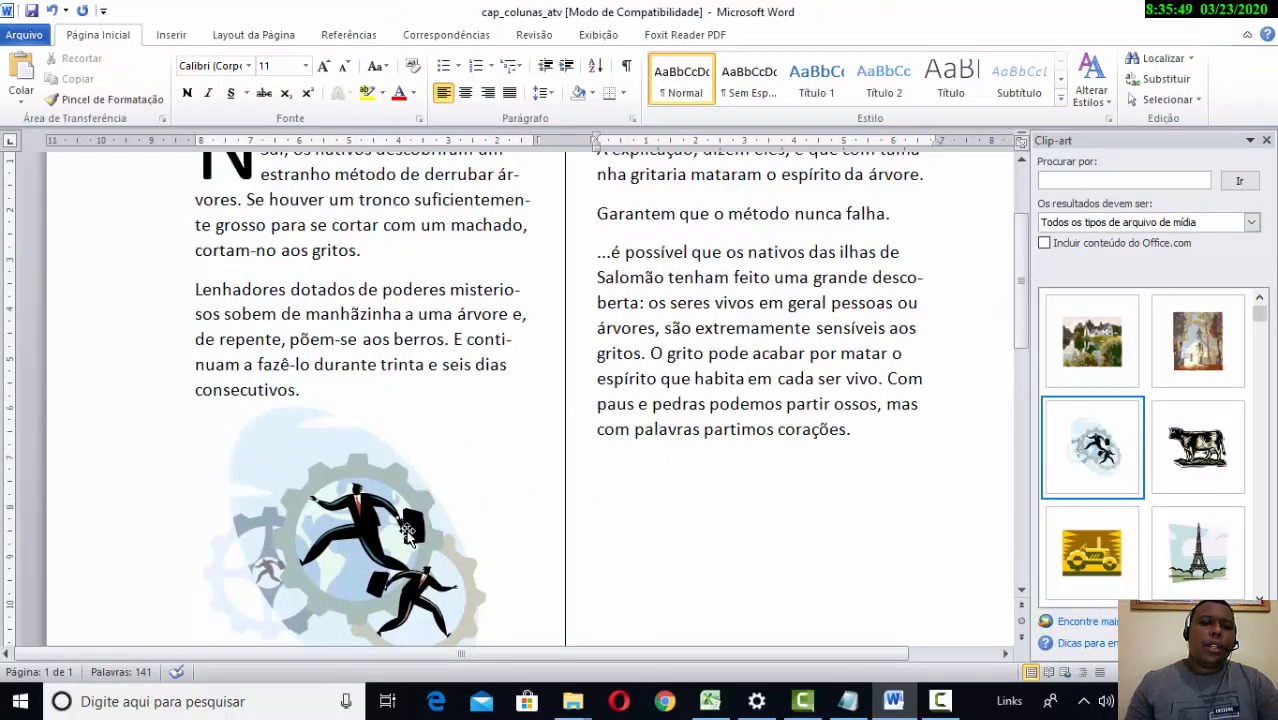
left_click(408, 468)
scroll(565, 487, "up", 1)
scroll(598, 477, "down", 1)
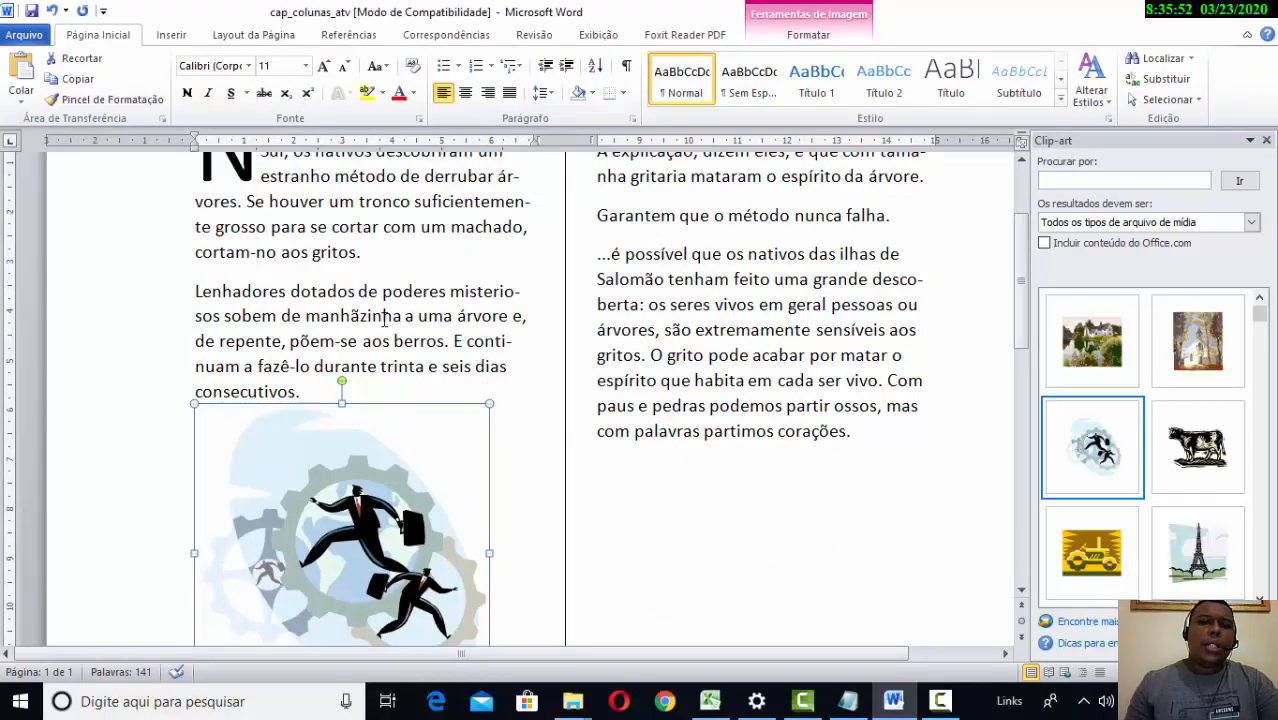
scroll(350, 350, "down", 5)
scroll(355, 350, "up", 4)
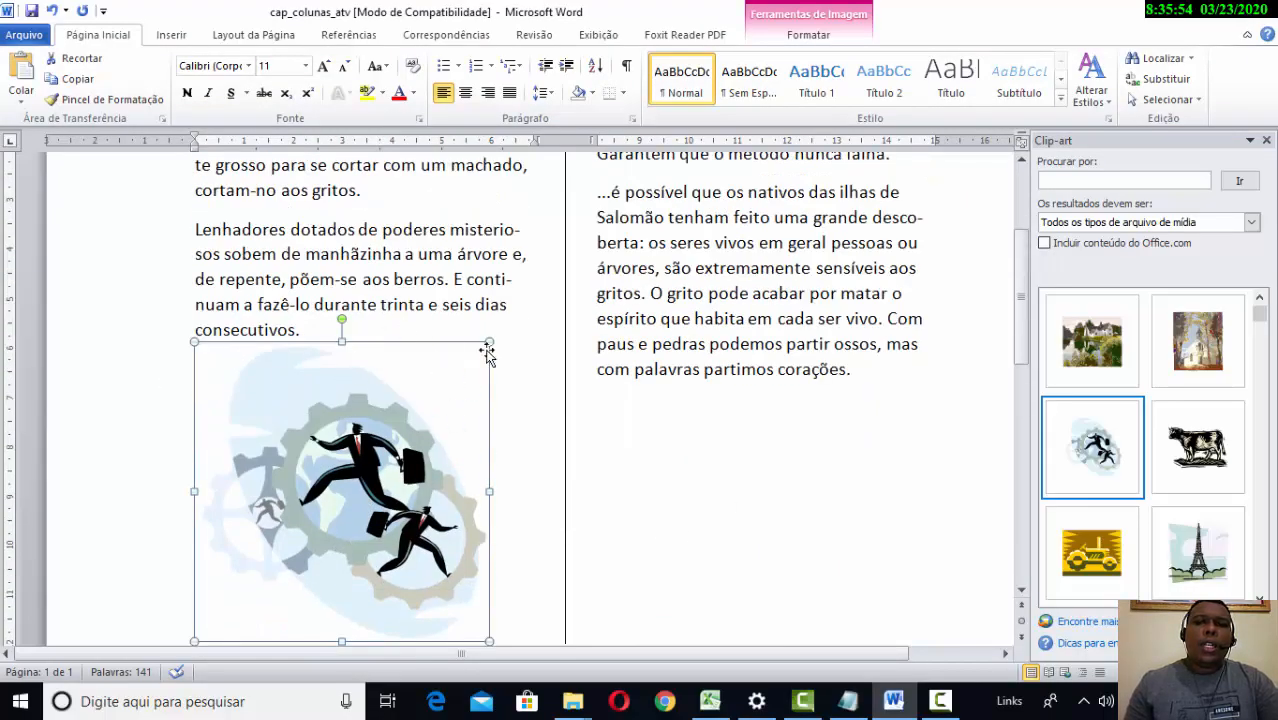
left_click(810, 36)
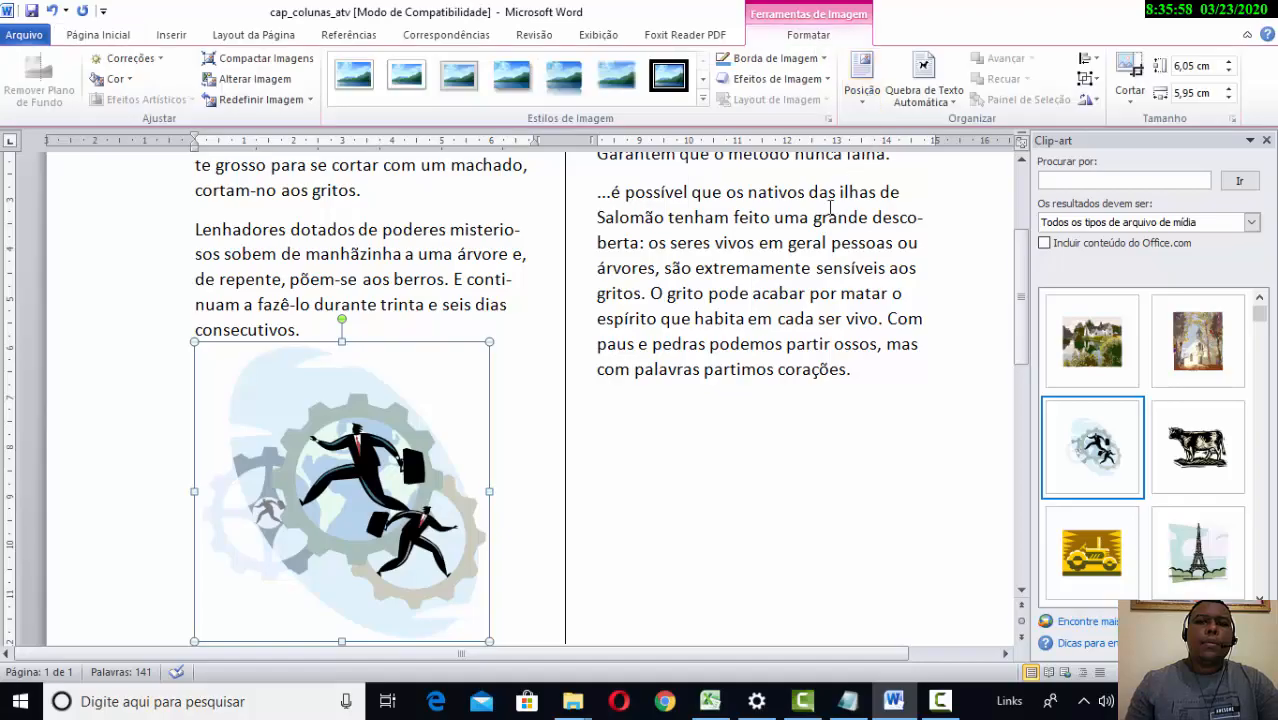
left_click(935, 104)
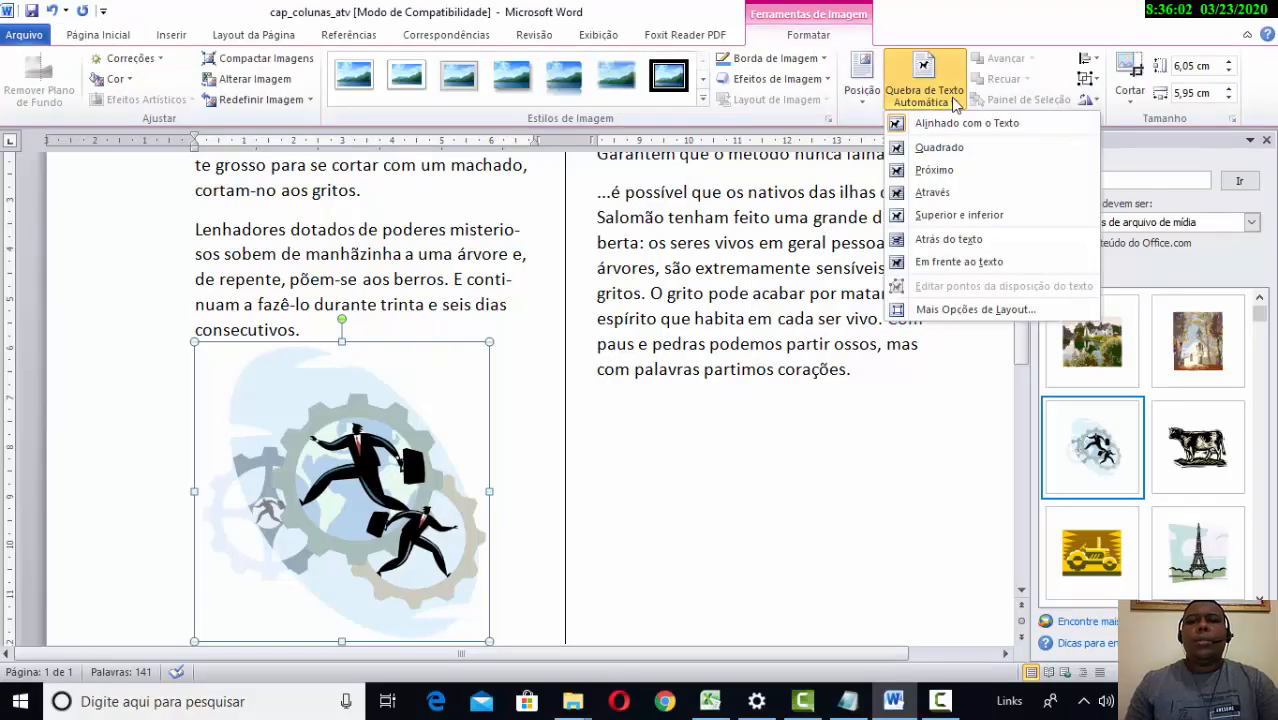
left_click(933, 192)
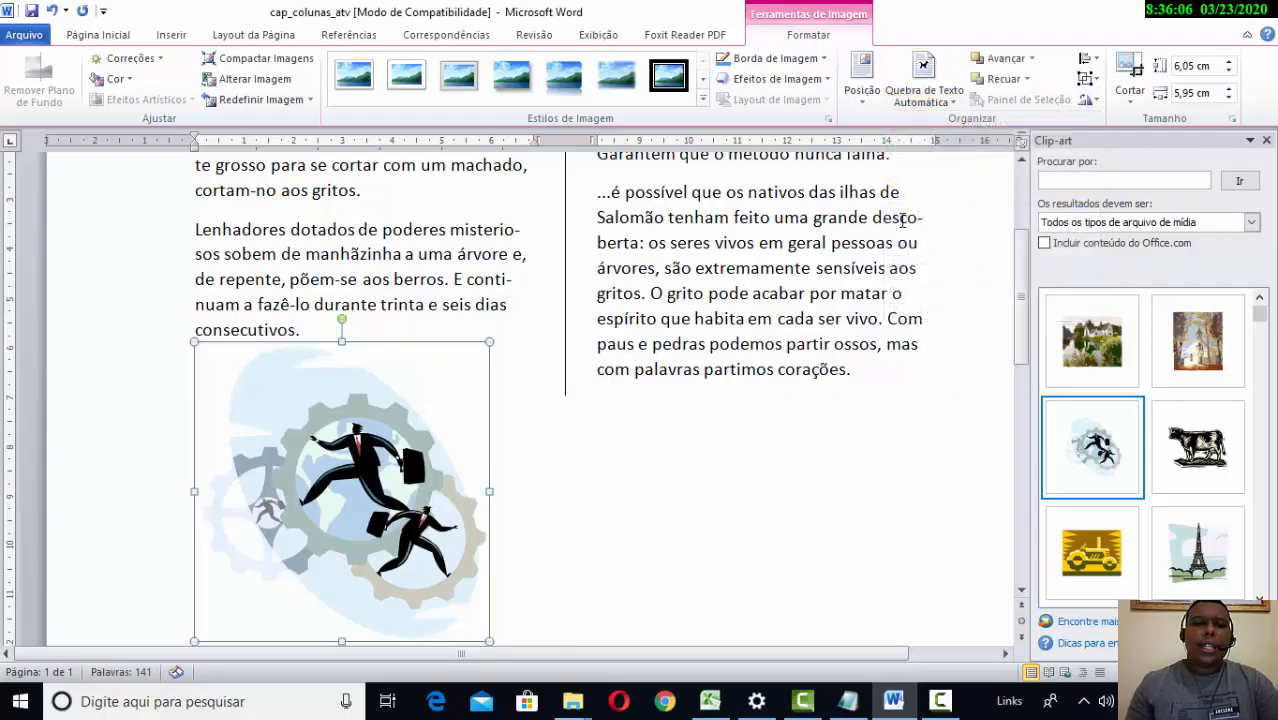
Step: Shrink the clip art to about 4.35 cm high by 4.28 cm wide and try it within the text of the first and second columns
scroll(428, 537, "down", 1)
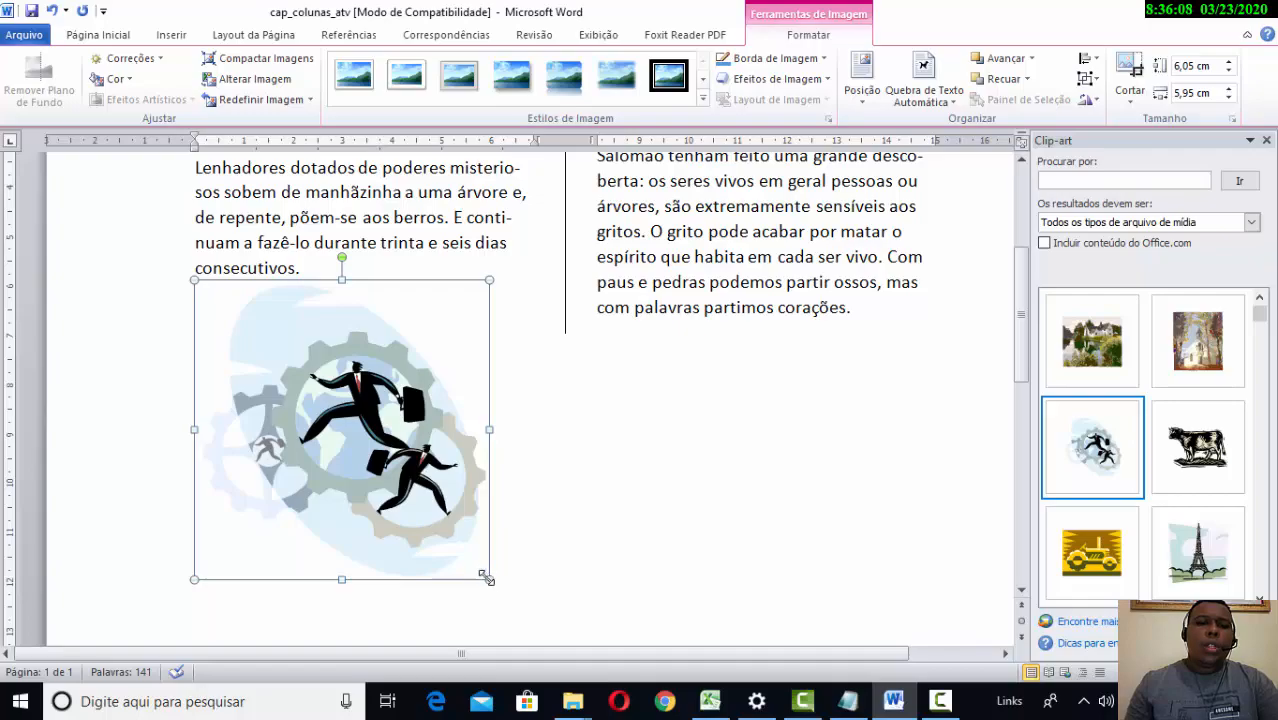
left_click_drag(487, 578, 404, 492)
scroll(441, 496, "up", 1)
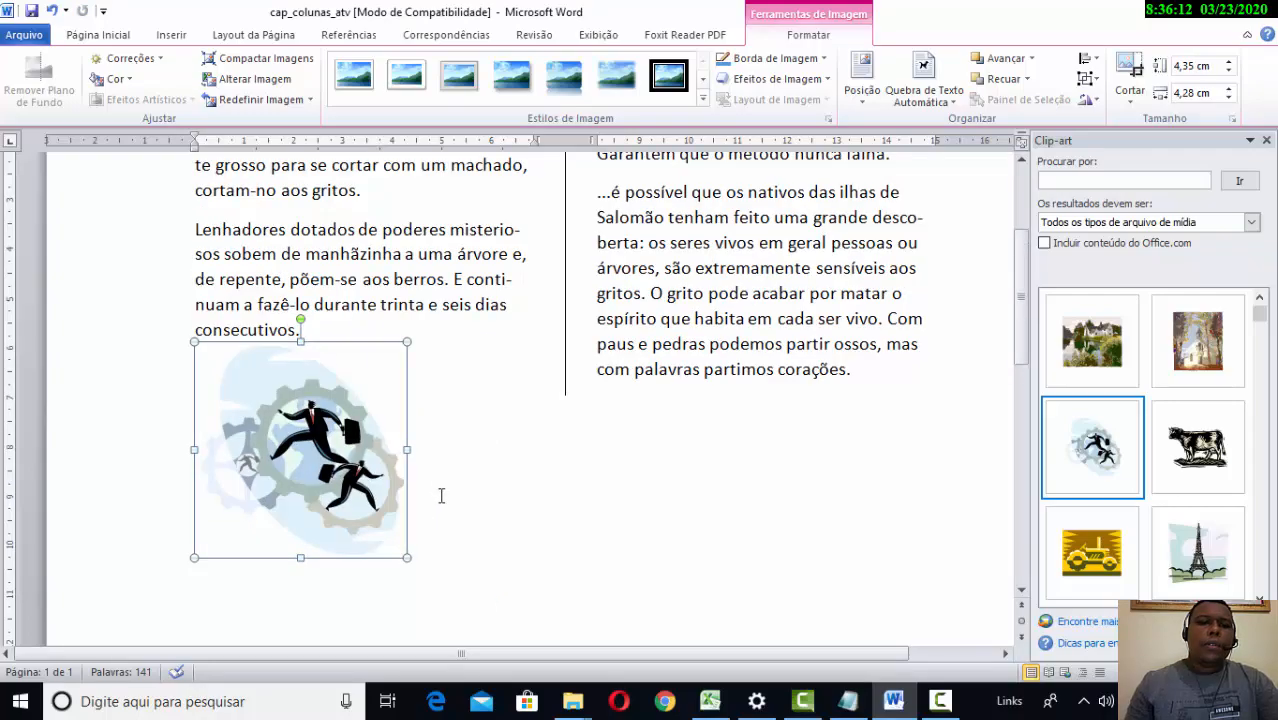
scroll(441, 496, "up", 2)
left_click_drag(325, 548, 422, 398)
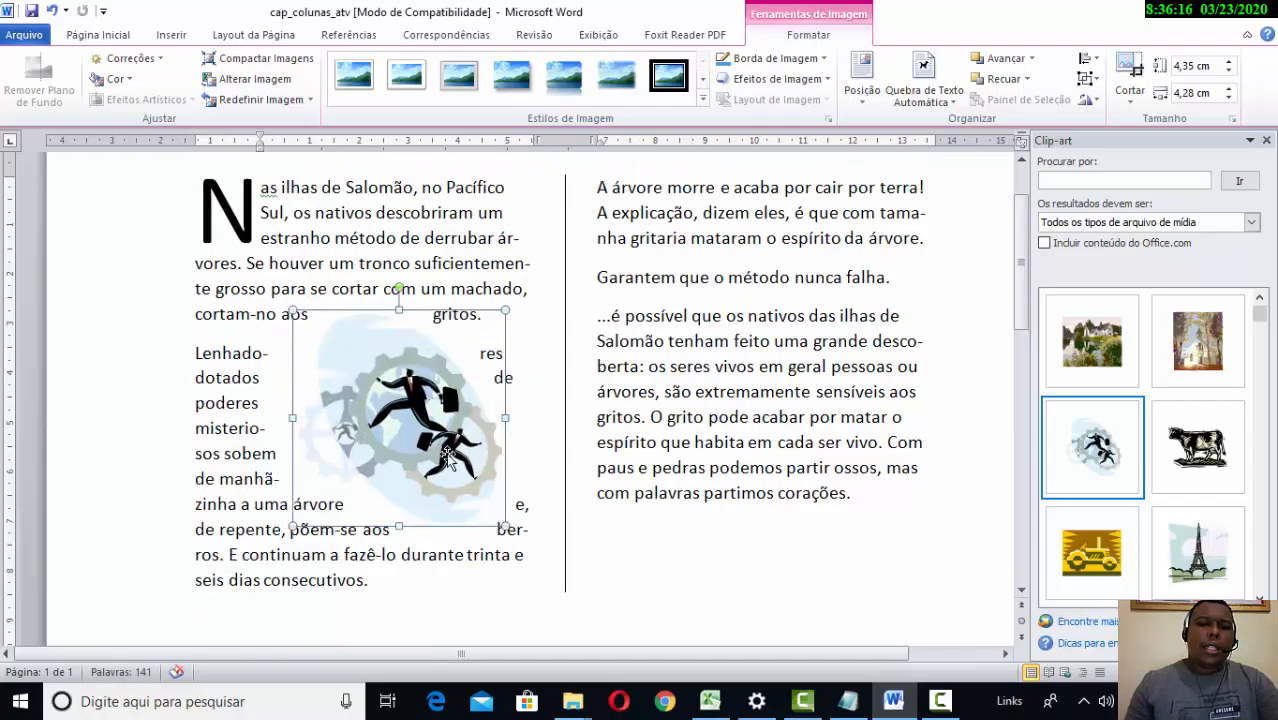
left_click_drag(447, 458, 789, 448)
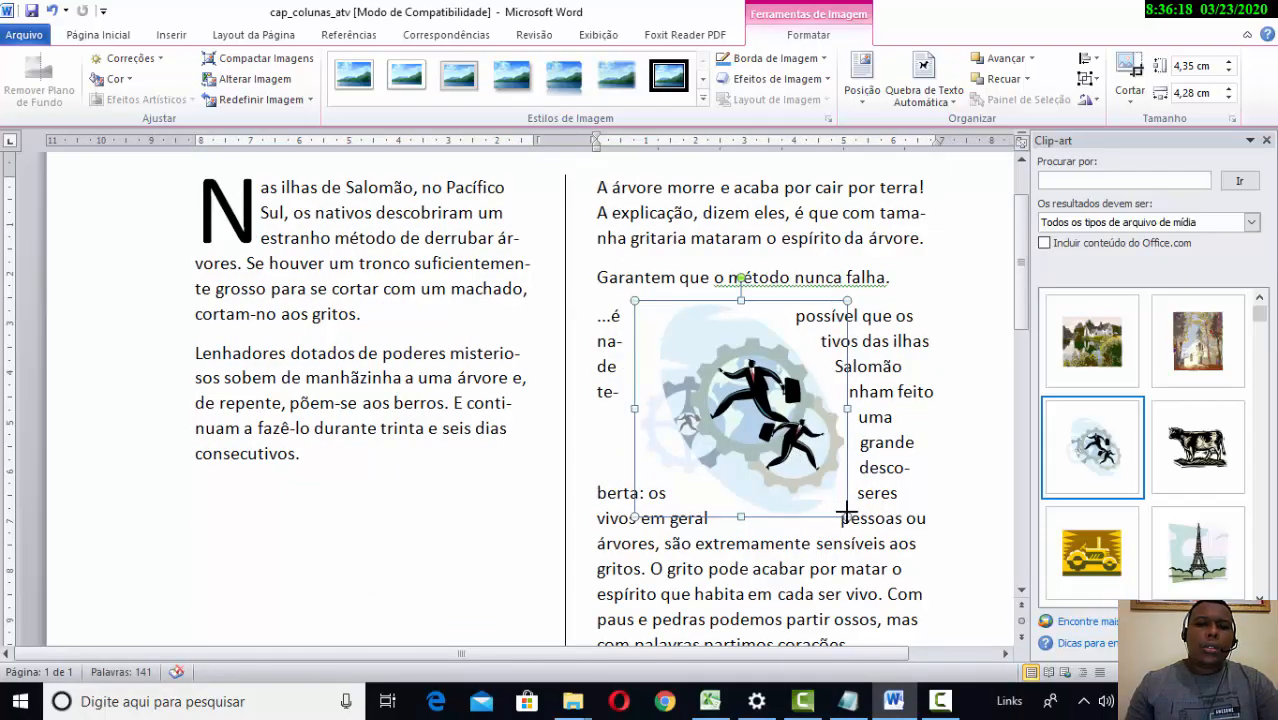
Step: Shrink the clip art to about 3.35 cm high by 3.3 cm wide and place it to the right of the first column's opening paragraph
left_click_drag(845, 512, 824, 487)
left_click_drag(759, 437, 370, 397)
left_click_drag(449, 452, 422, 412)
left_click_drag(376, 360, 512, 347)
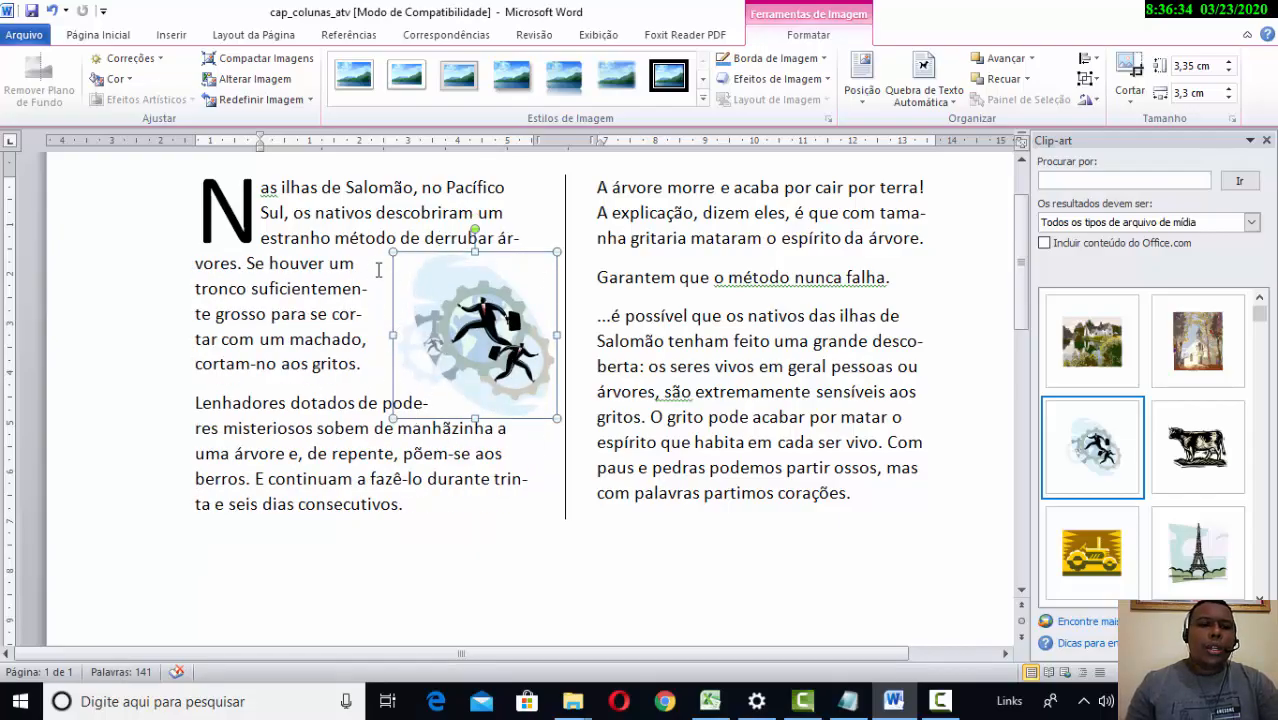
left_click(389, 576)
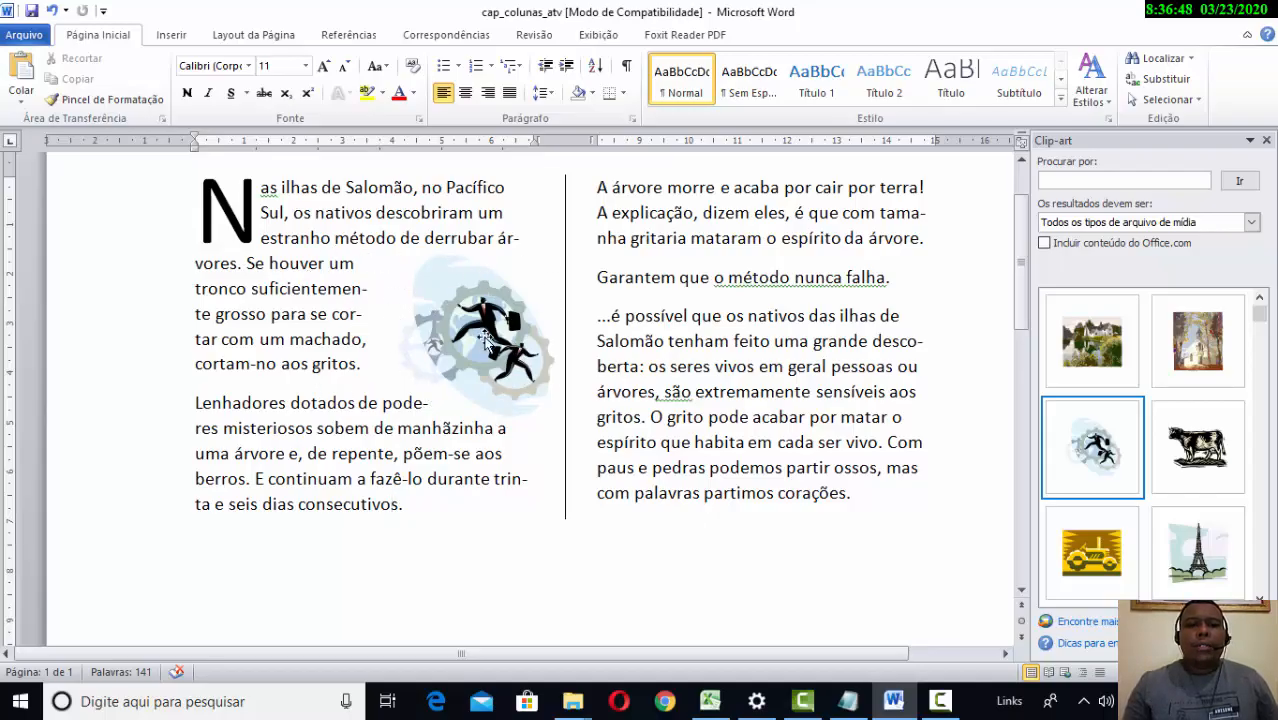
Step: Move the clip art up slightly so its upper edge is level with the line starting "estranho" in the first paragraph
left_click(485, 313)
left_click_drag(485, 337, 485, 313)
mouse_move(501, 357)
left_mouse_down()
mouse_move(501, 346)
mouse_move(510, 372)
left_mouse_up()
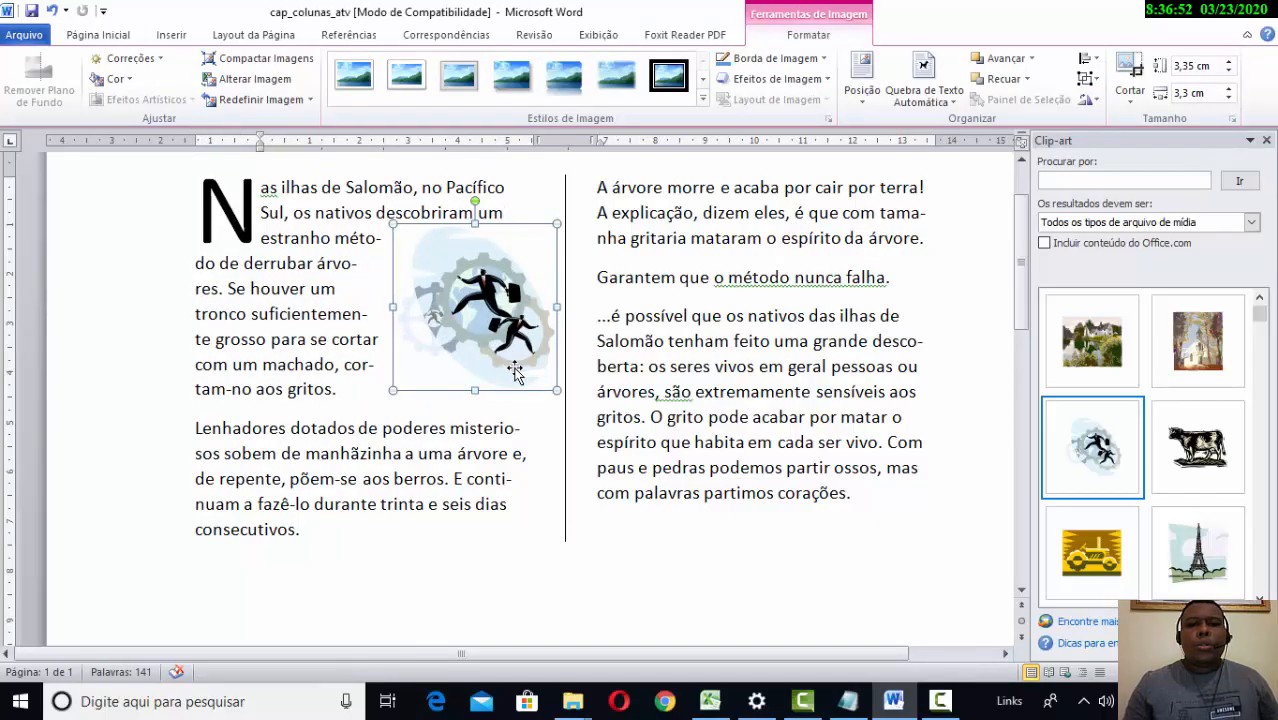
scroll(515, 372, "up", 2)
scroll(495, 368, "down", 4)
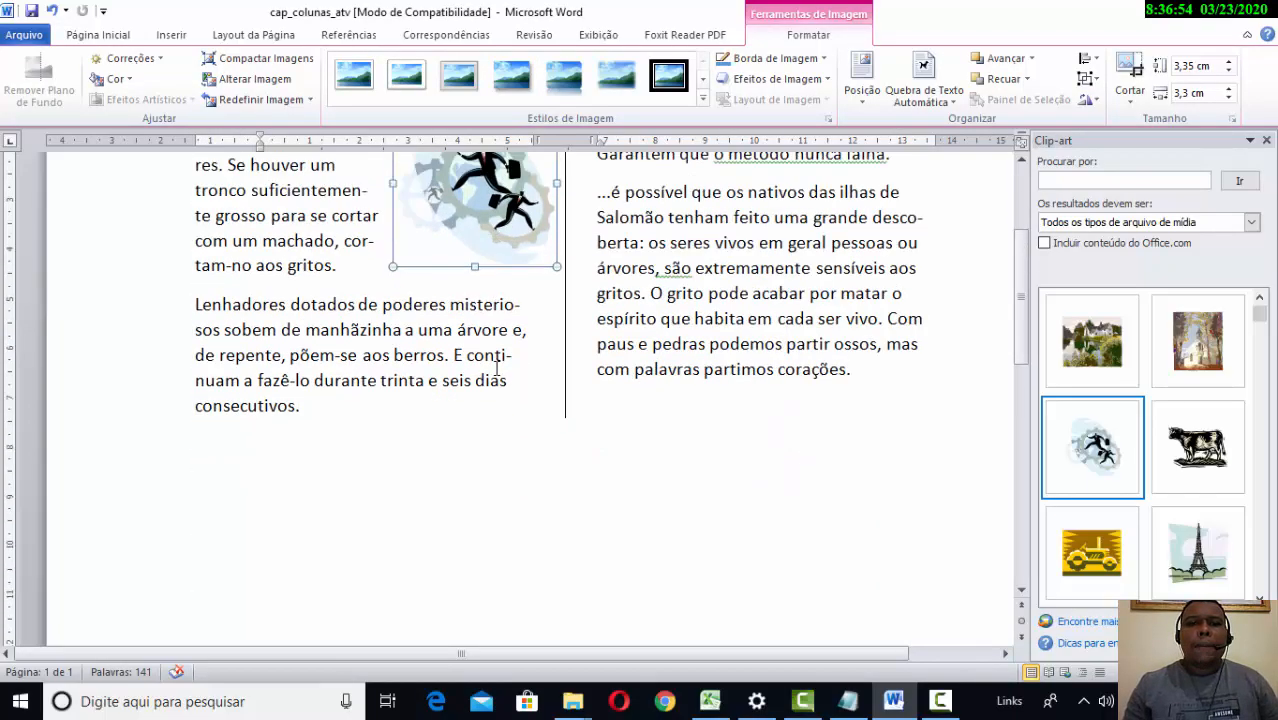
scroll(493, 368, "up", 5)
scroll(492, 367, "down", 2)
scroll(495, 370, "up", 1)
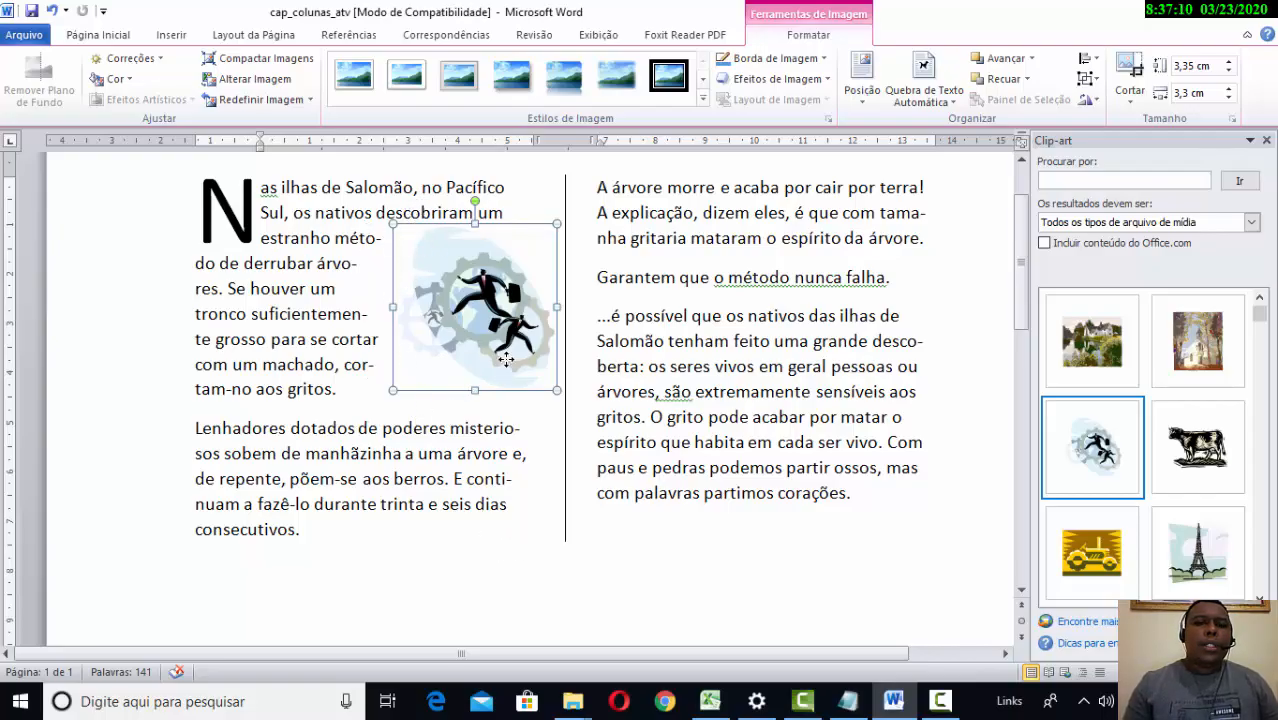
Step: Shift the clip art right against the line between the columns, deselect it and close the clip art search
left_click_drag(503, 367, 513, 364)
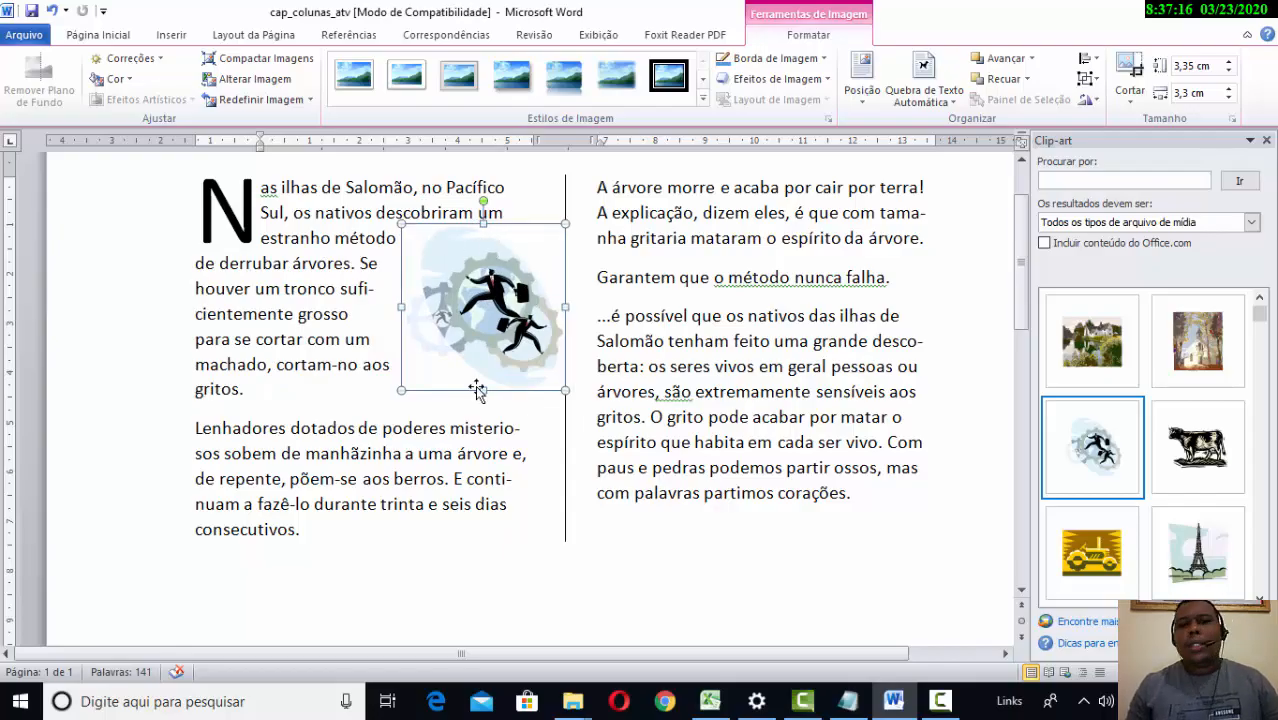
scroll(530, 362, "down", 2)
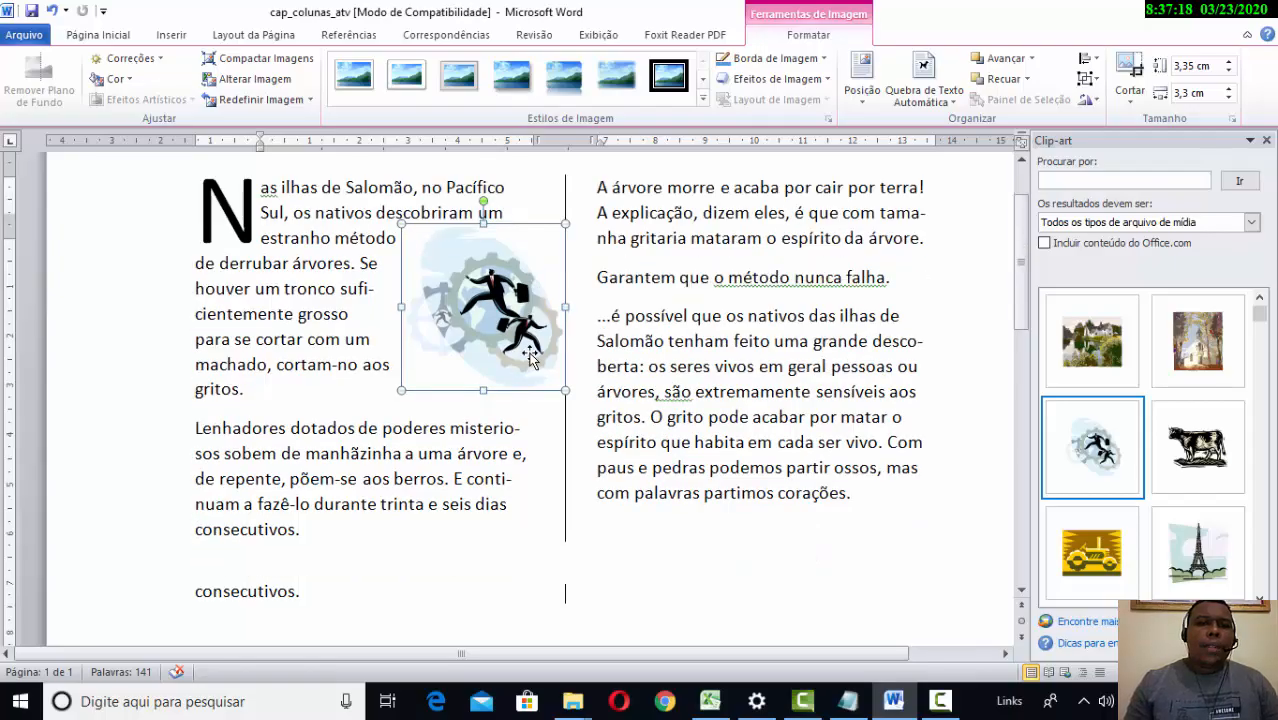
left_click(442, 402)
scroll(443, 408, "up", 2)
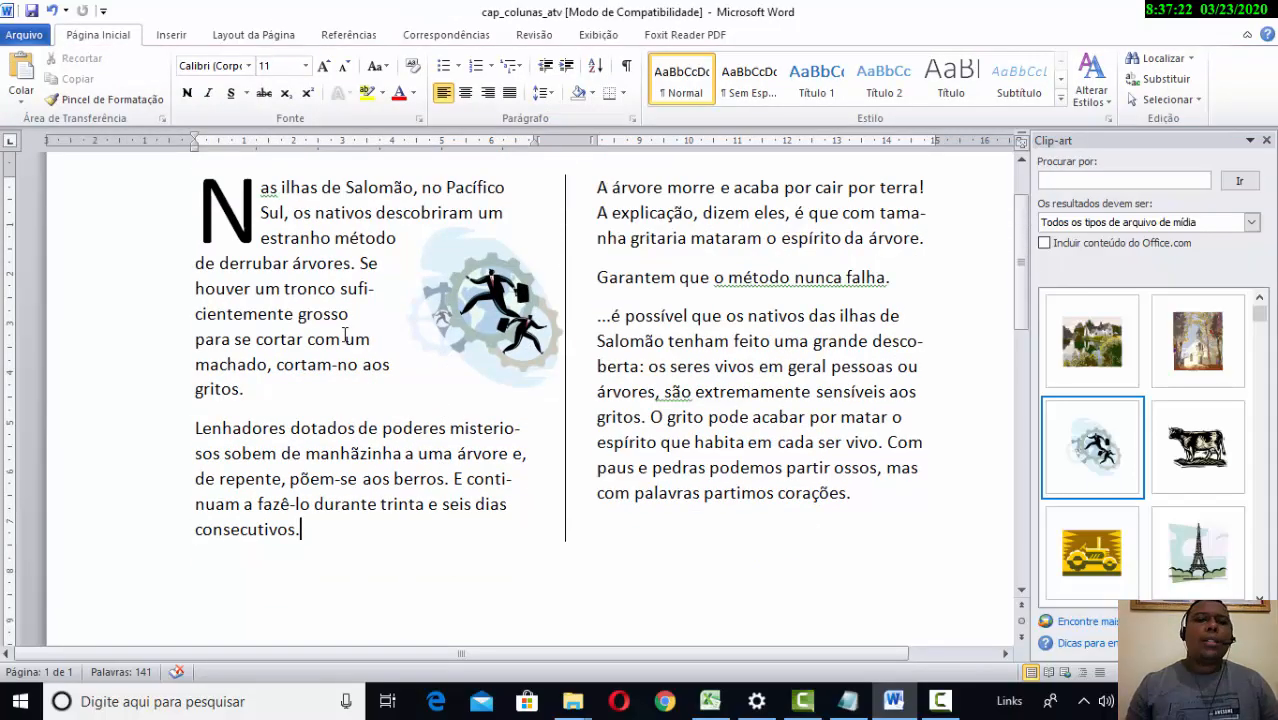
left_click(1264, 146)
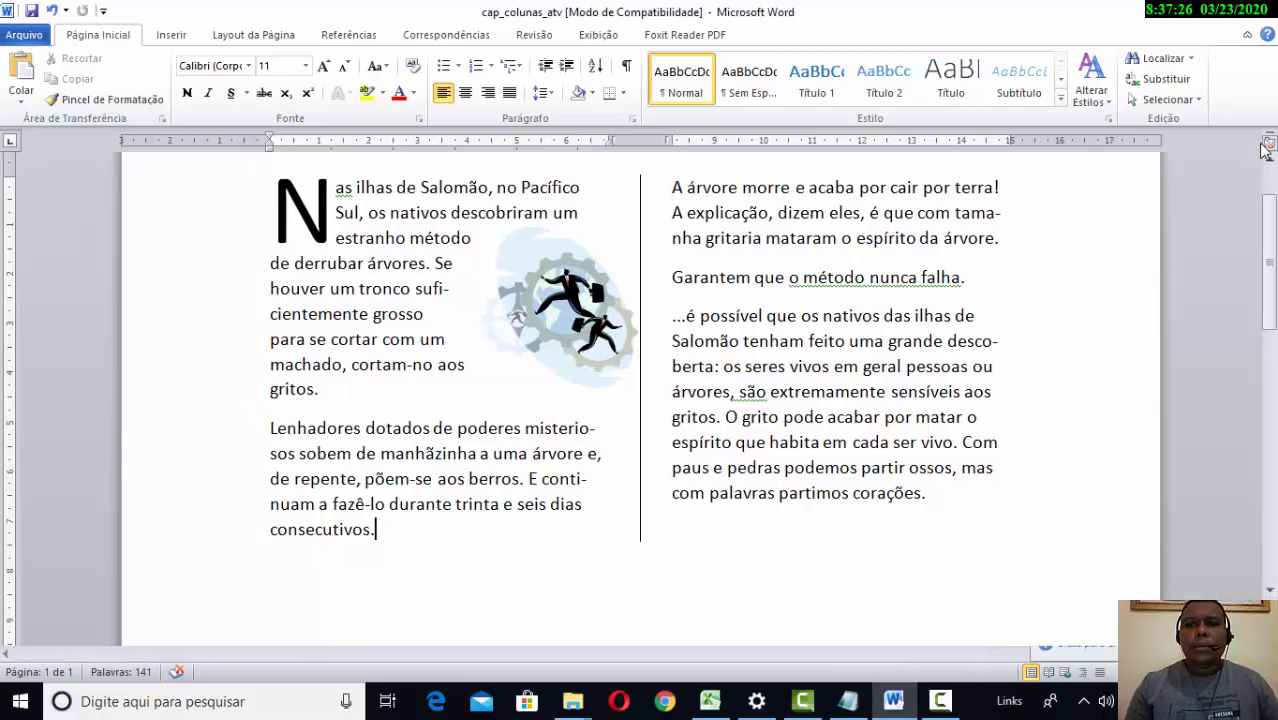
Step: Look over the whole page, checking the text layout and the blank areas above and below the two columns
scroll(738, 358, "up", 2)
scroll(738, 358, "down", 4)
scroll(738, 358, "down", 4)
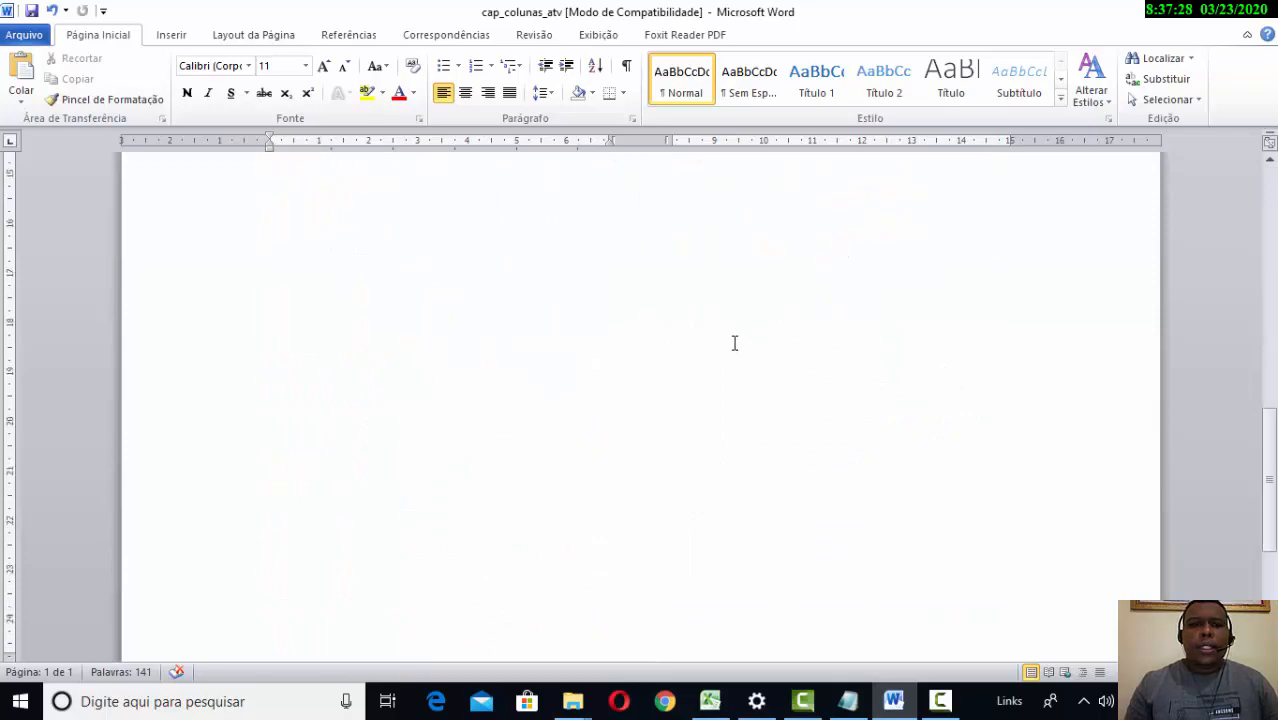
scroll(733, 343, "up", 9)
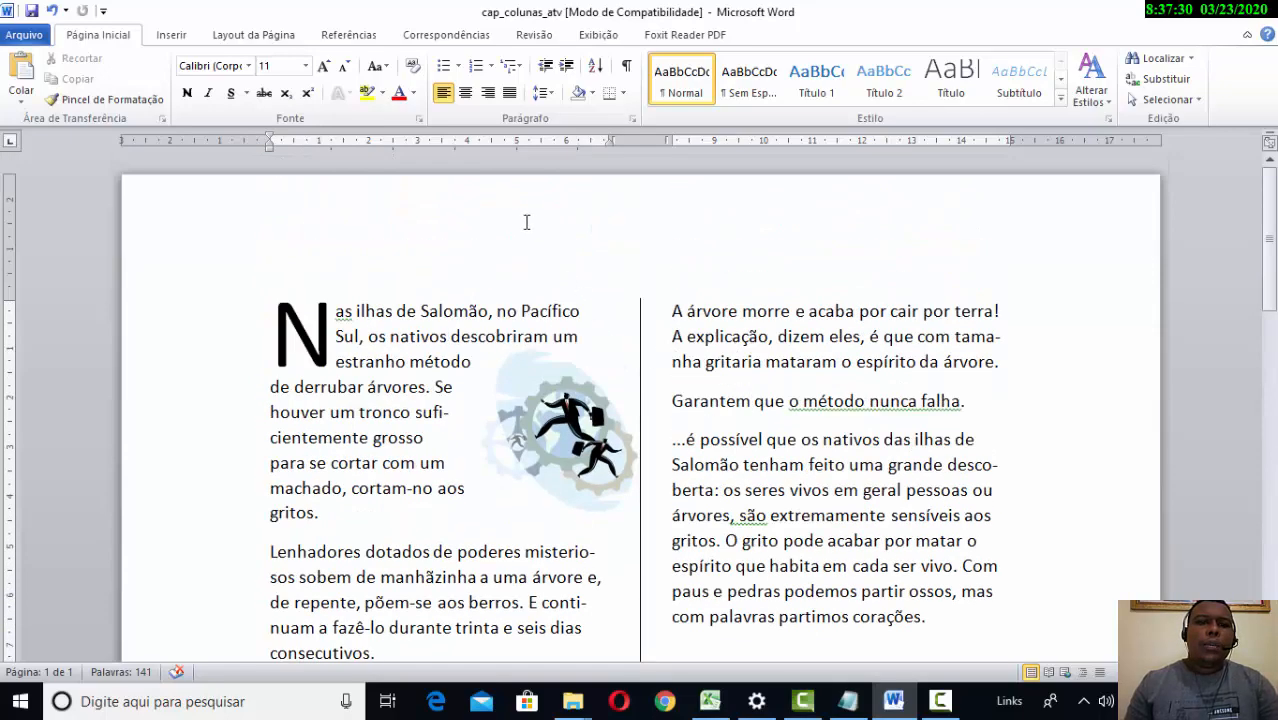
scroll(520, 218, "down", 4)
scroll(520, 218, "up", 4)
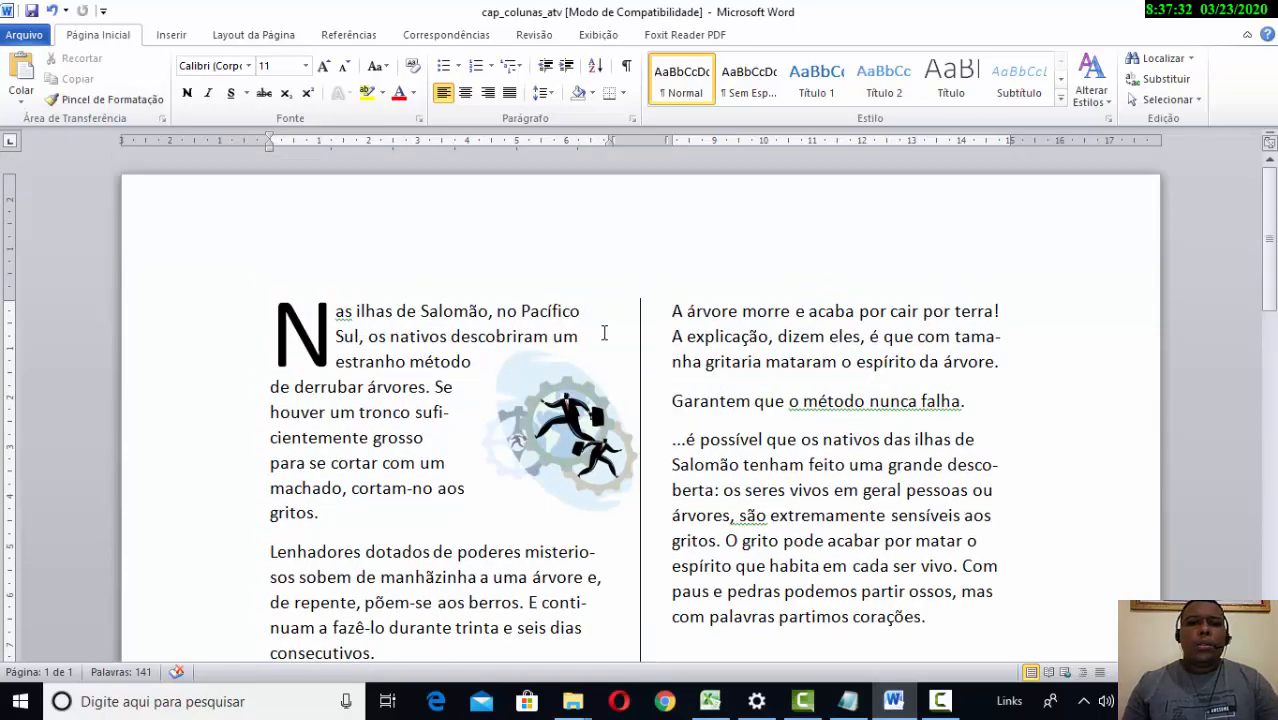
scroll(265, 300, "down", 5)
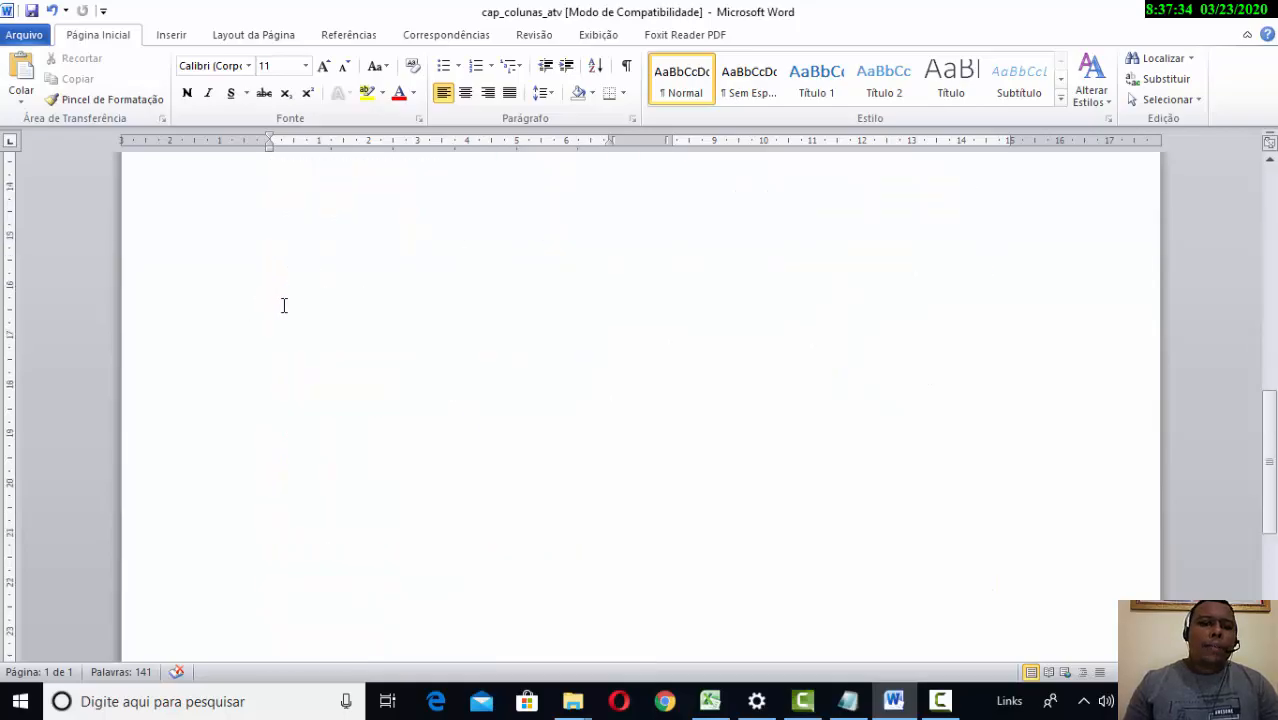
scroll(300, 305, "down", 1)
scroll(300, 305, "up", 6)
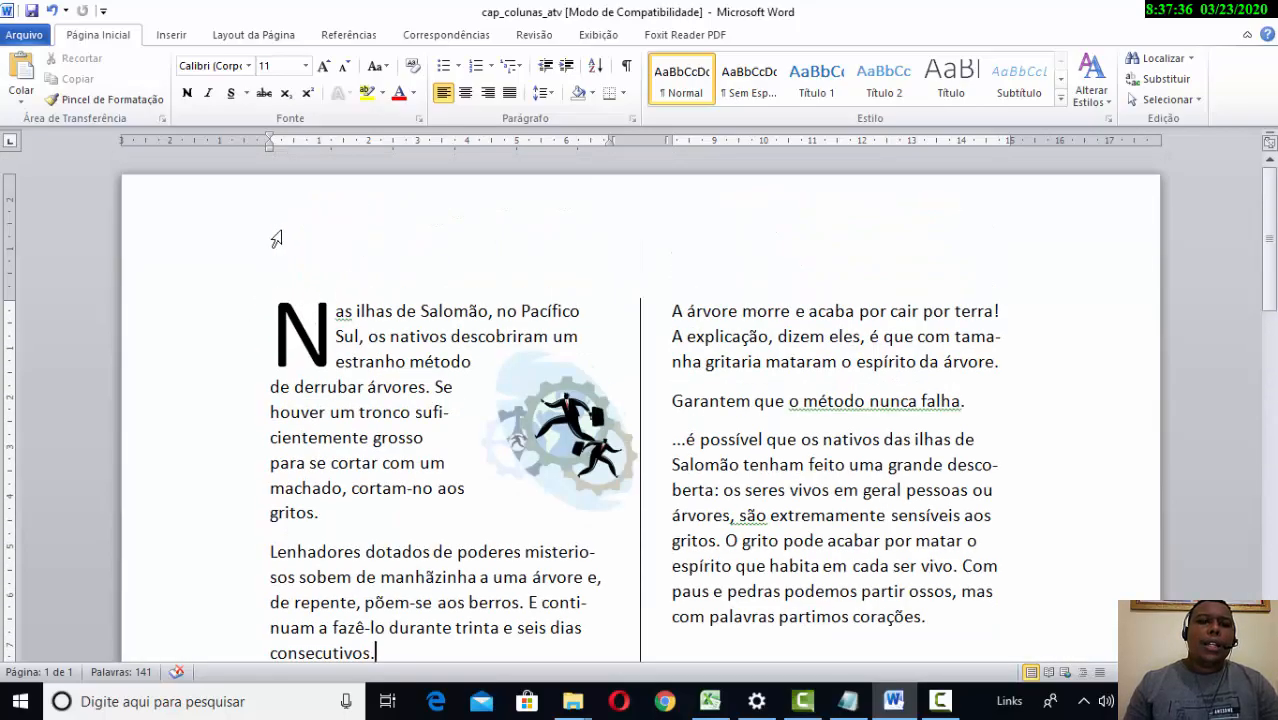
scroll(489, 310, "down", 6)
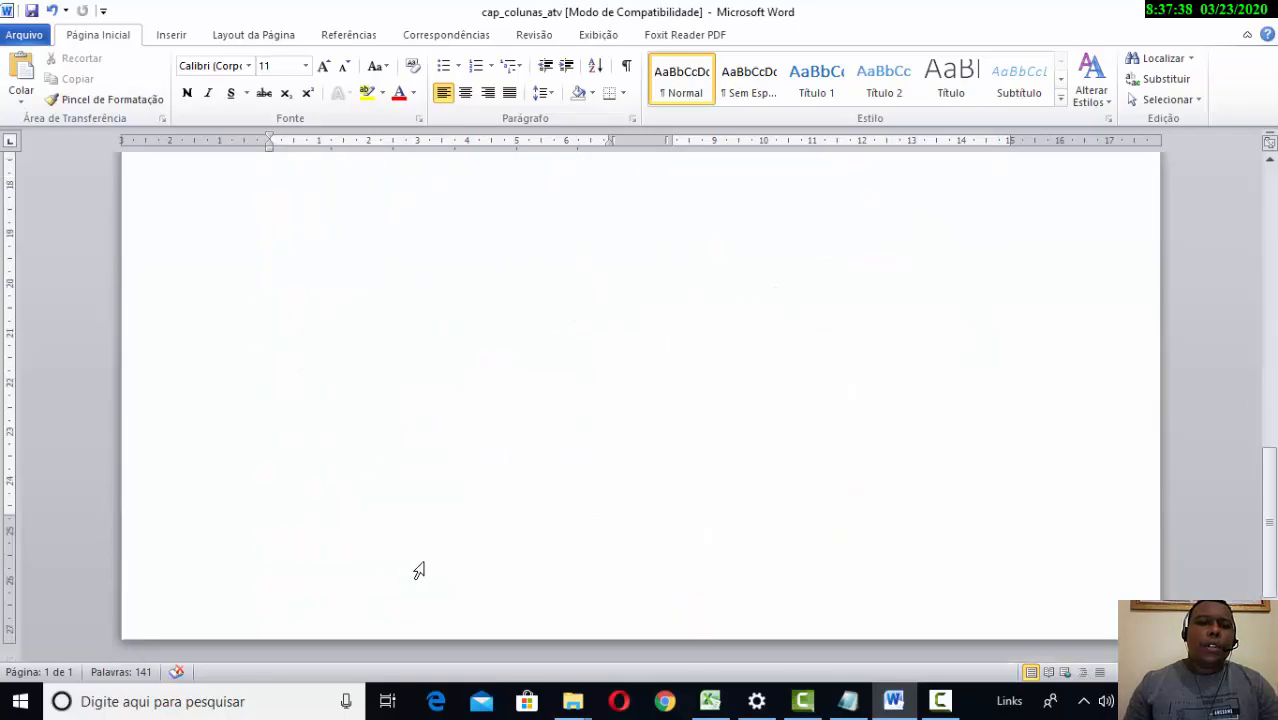
scroll(528, 565, "up", 4)
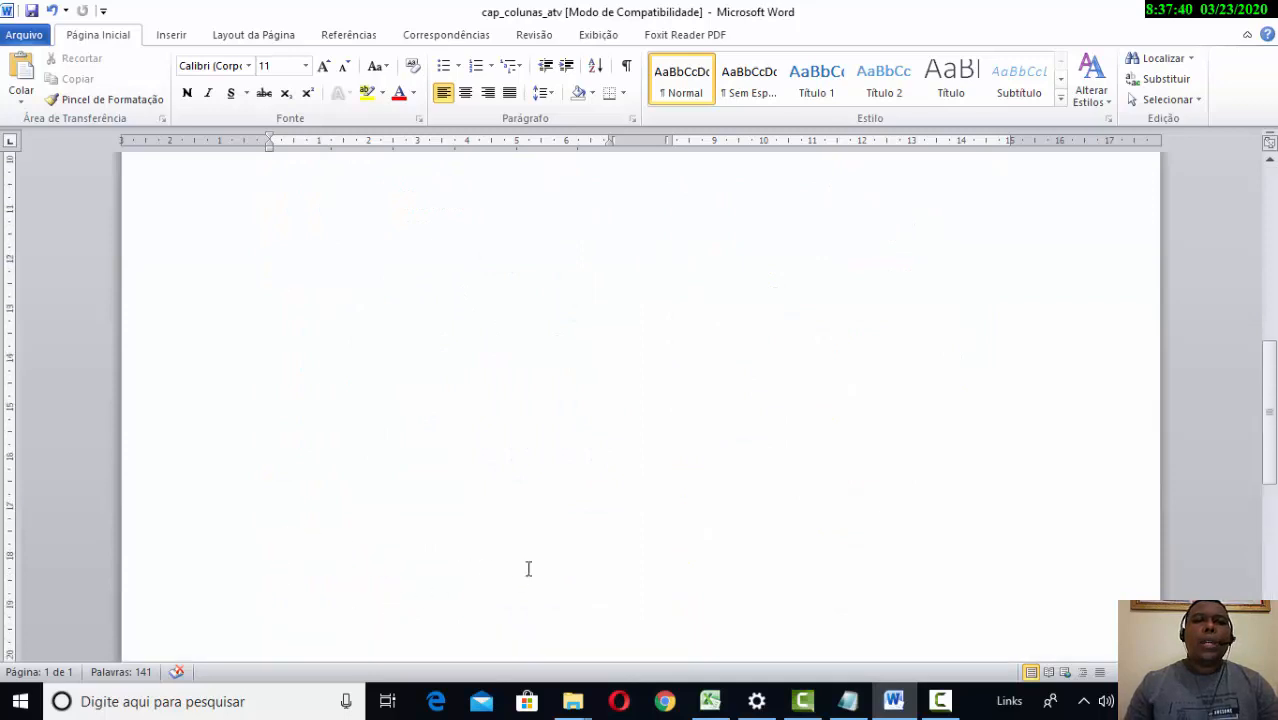
scroll(546, 560, "up", 4)
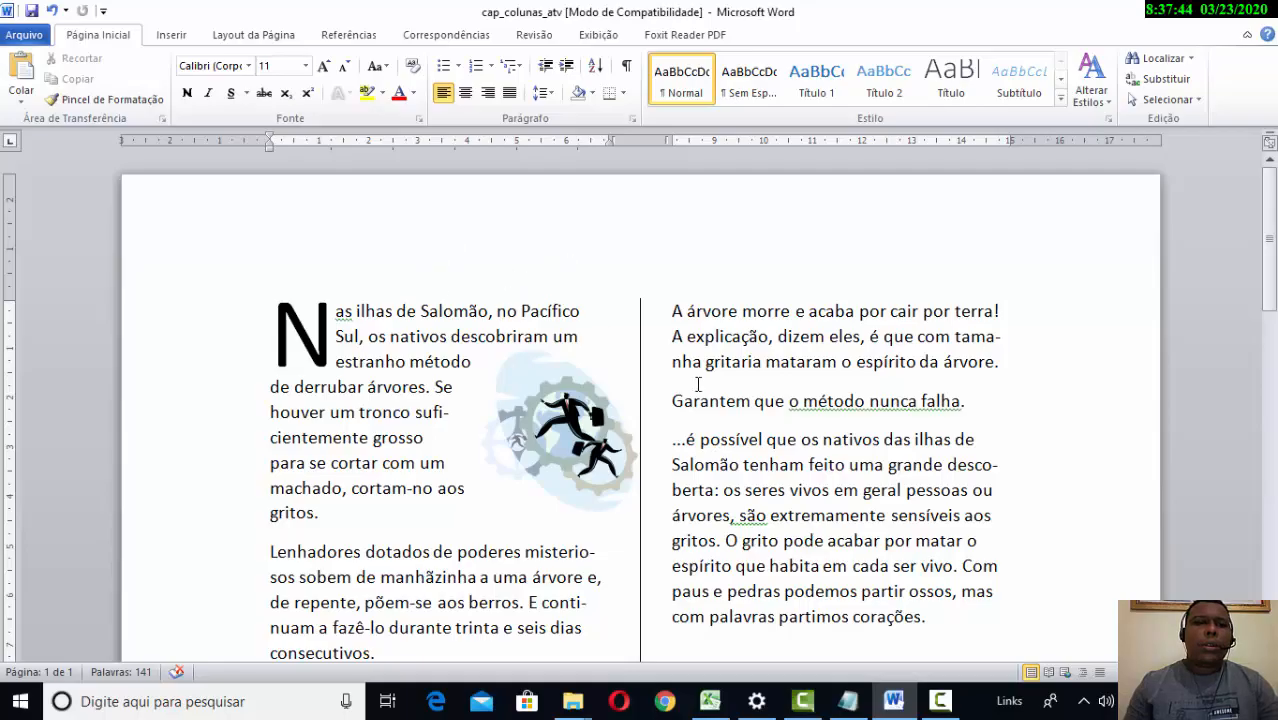
Step: Browse the built-in header designs available for the document
left_click(172, 34)
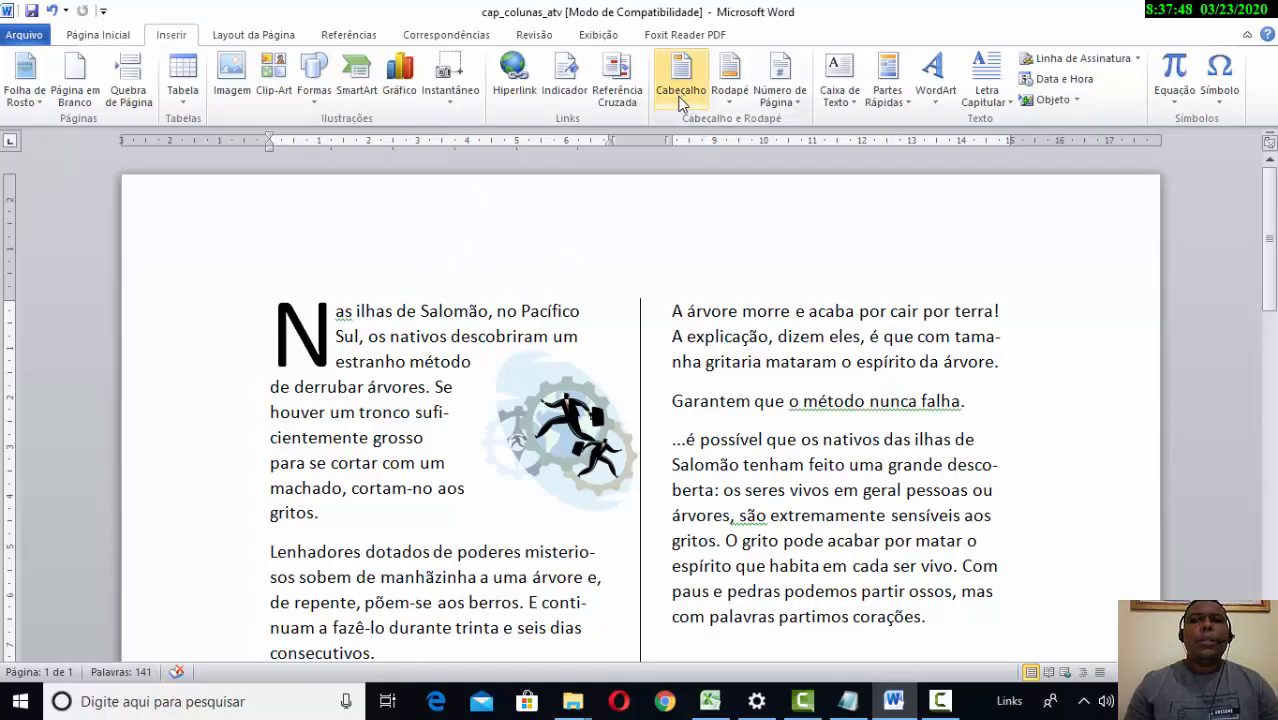
left_click(678, 95)
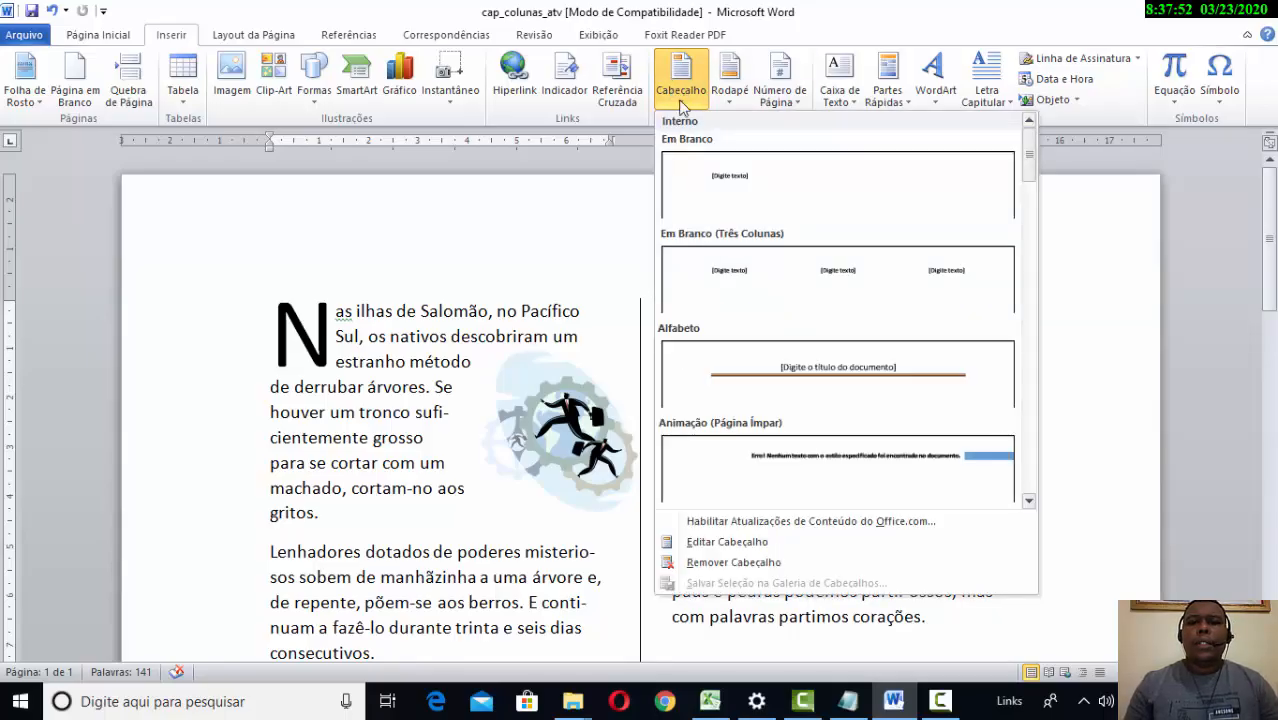
scroll(767, 265, "down", 3)
scroll(774, 284, "up", 2)
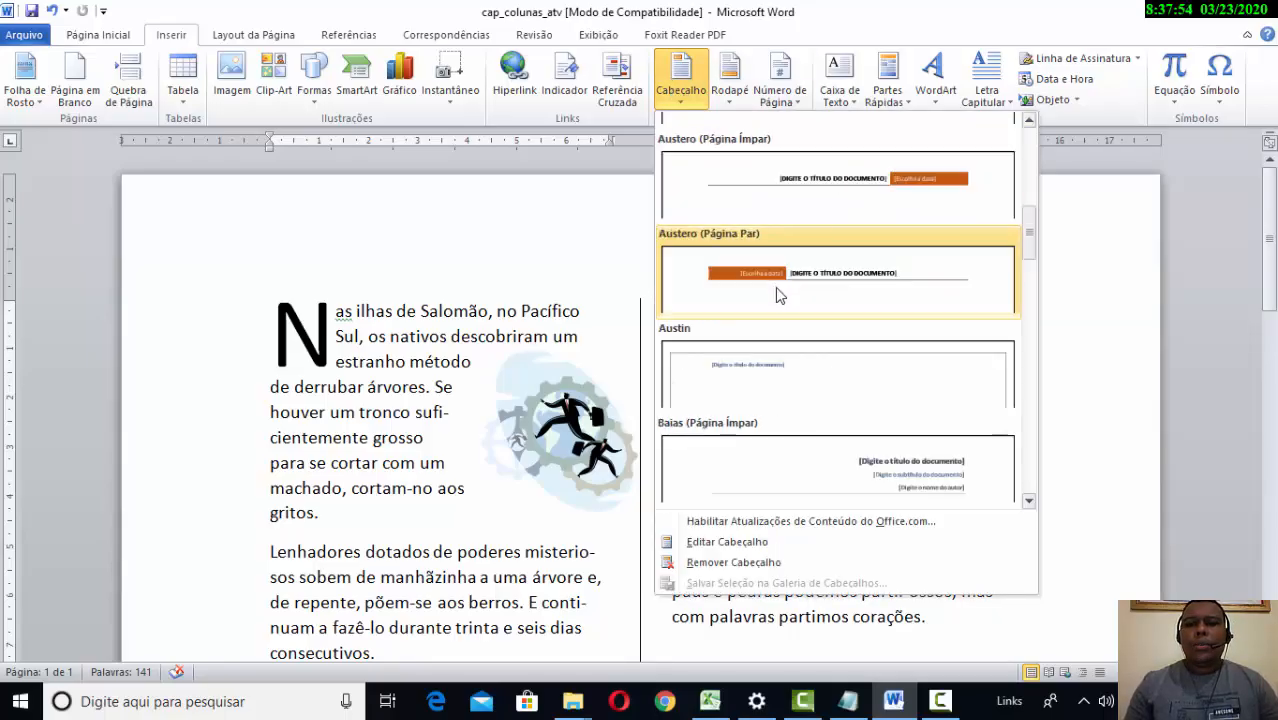
scroll(777, 291, "up", 3)
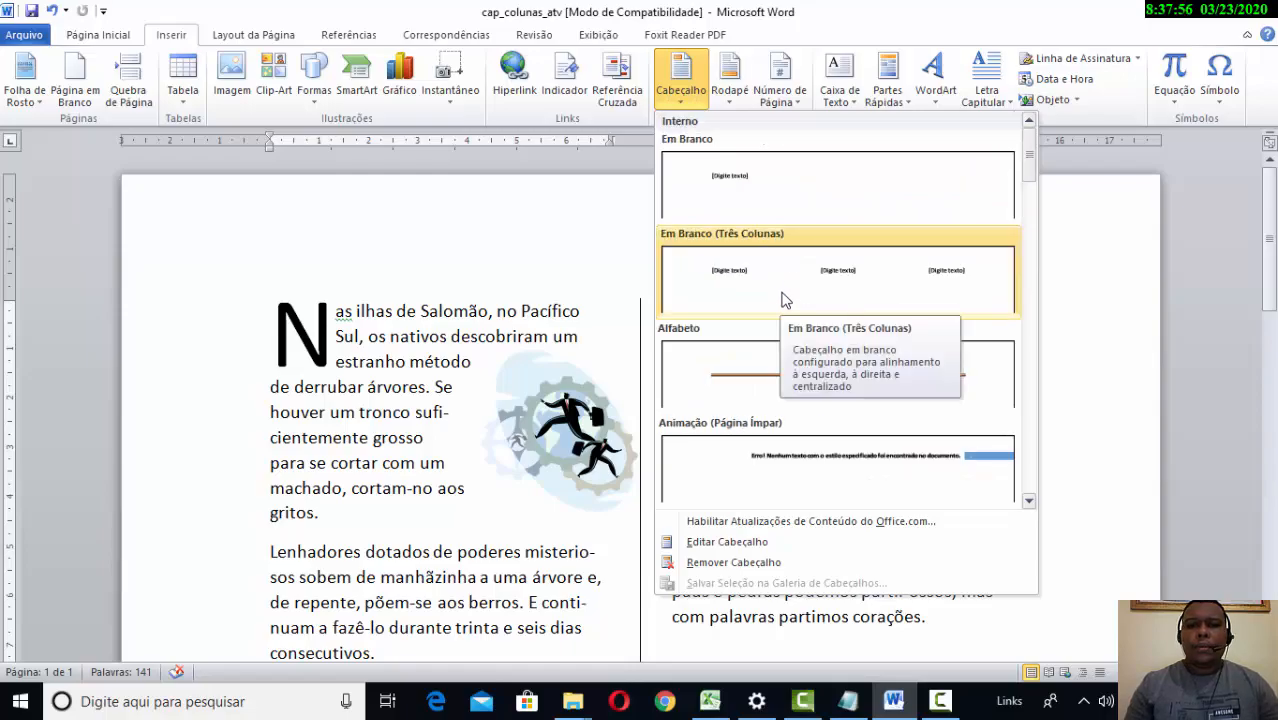